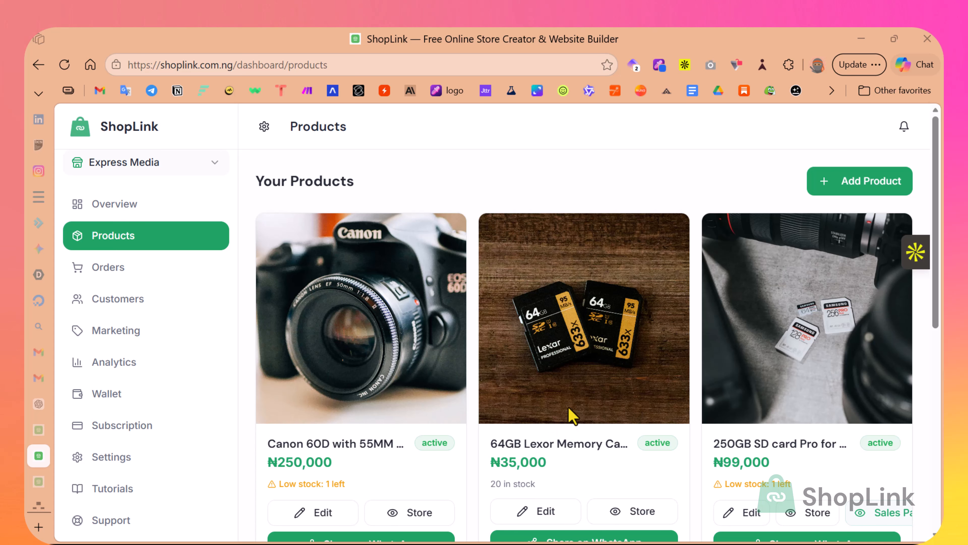
Open the 64GB Lexor Memory Card product for editing
scroll(609, 395, down, 2)
scroll(610, 395, down, 2)
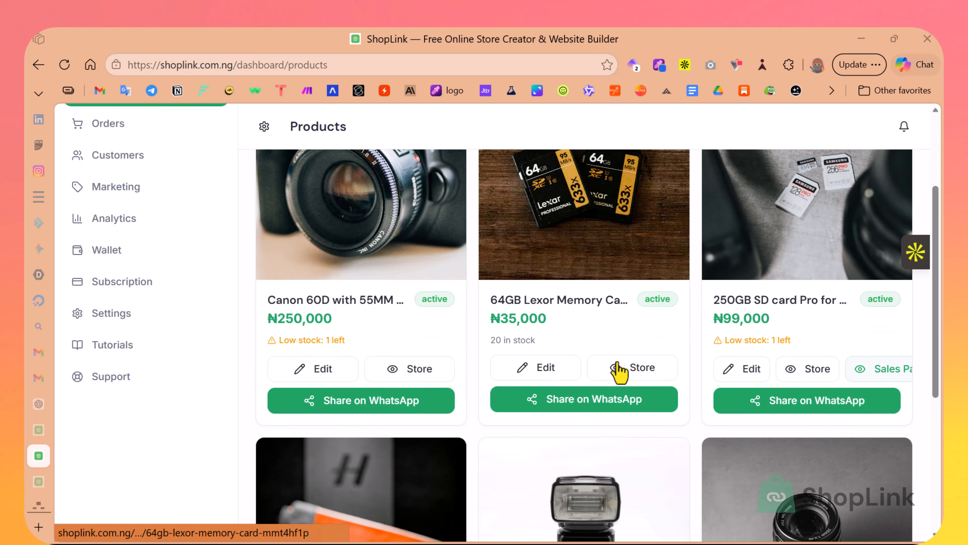
scroll(624, 365, up, 4)
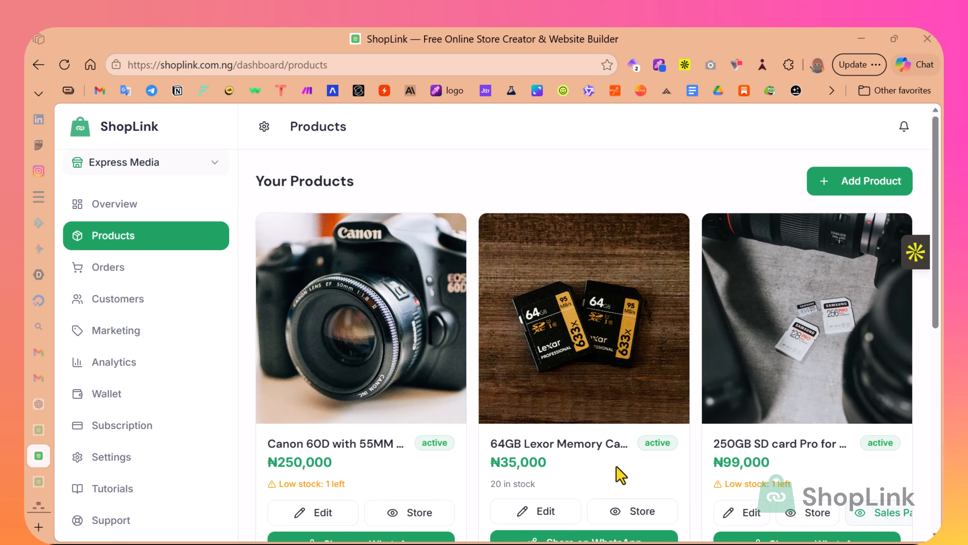
scroll(620, 474, down, 2)
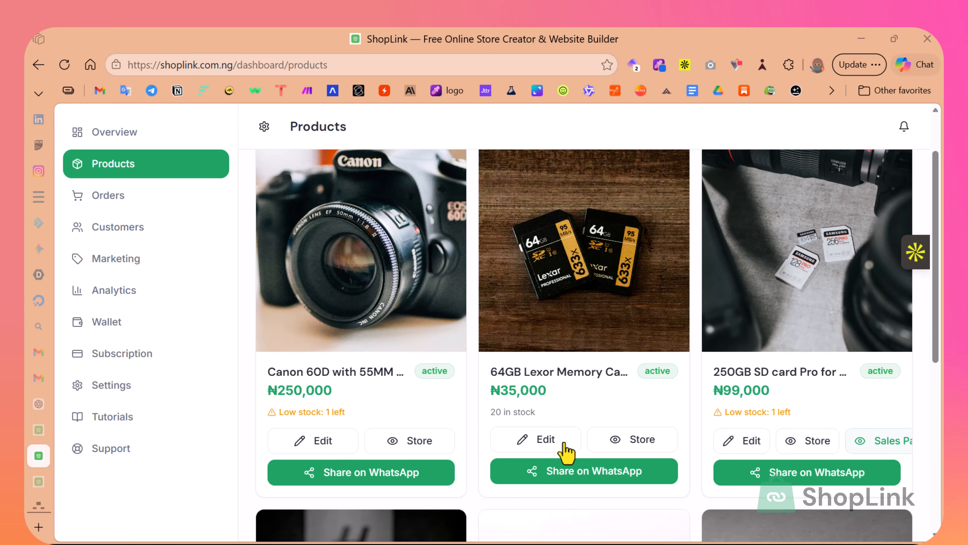
click(537, 441)
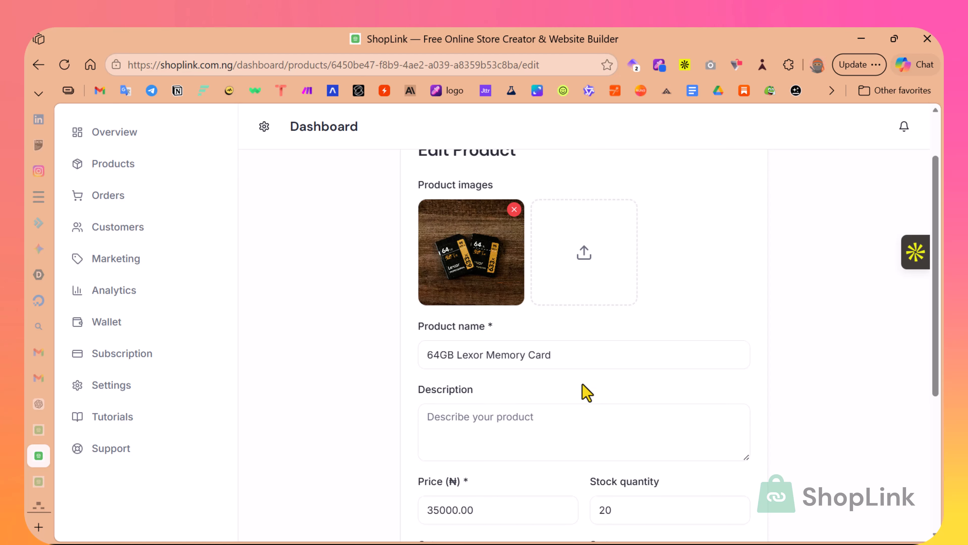
Examine the product's edit form, from its images and name through price, stock, category, status and the variations and sales page options
scroll(582, 392, up, 2)
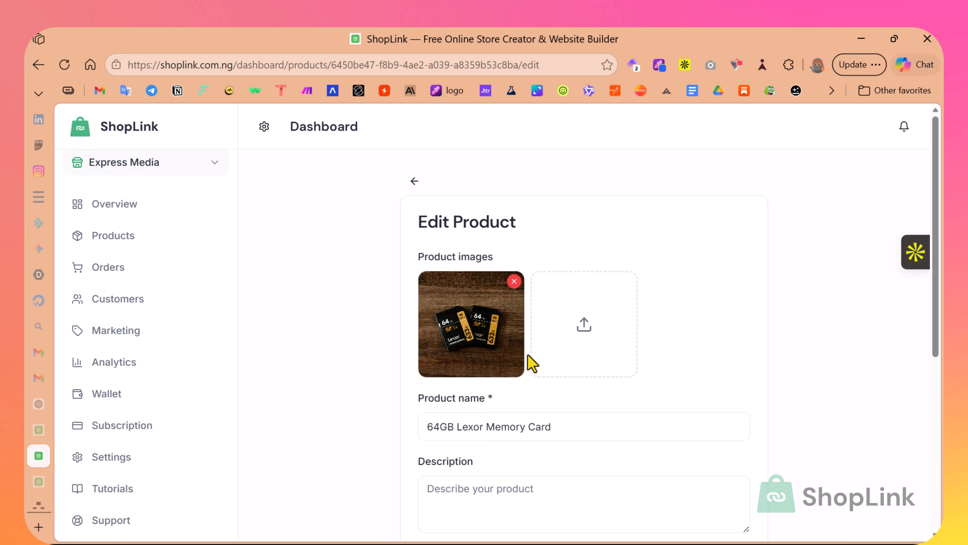
scroll(533, 365, down, 2)
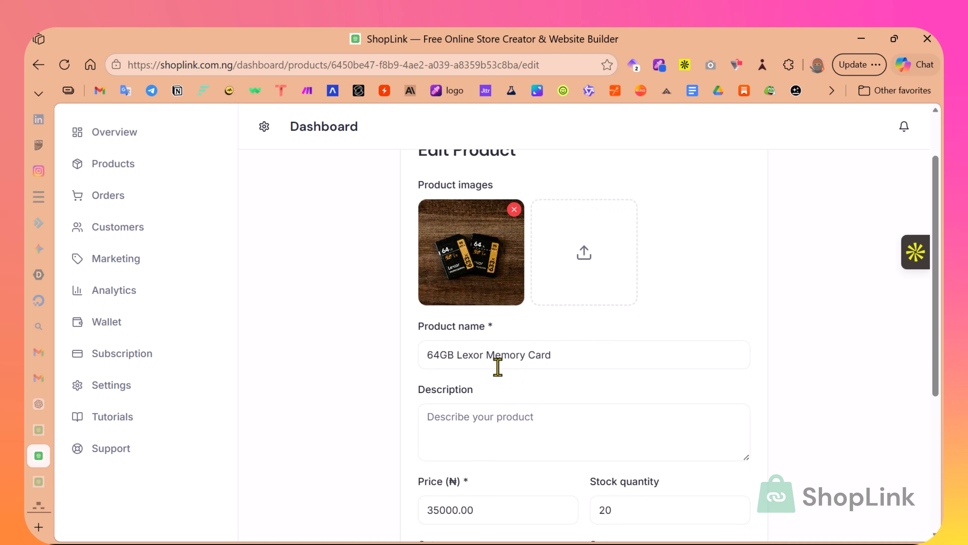
scroll(519, 389, down, 4)
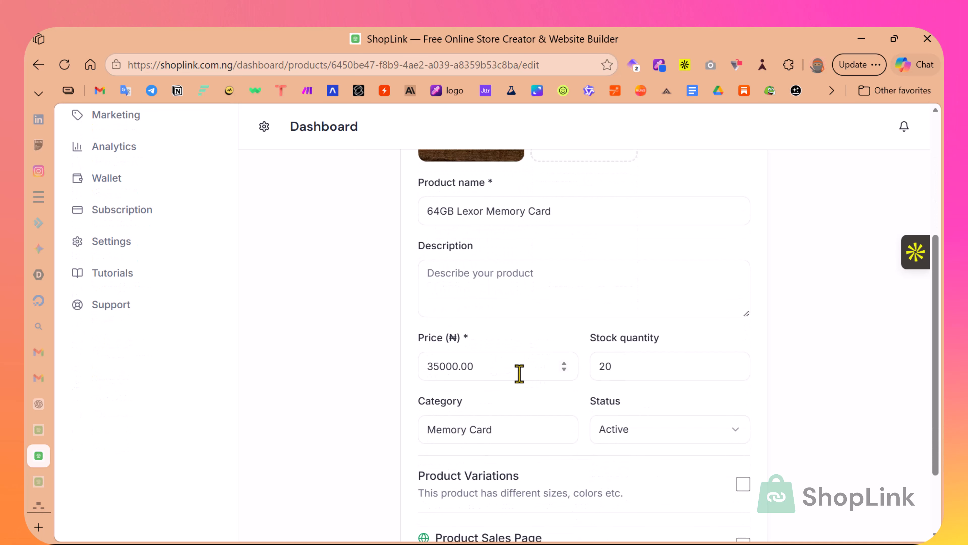
scroll(520, 373, up, 2)
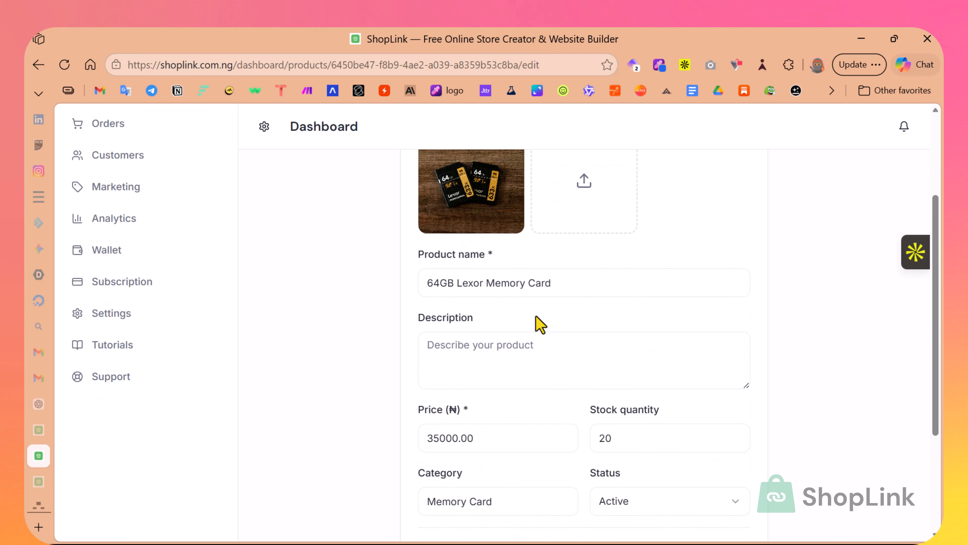
scroll(546, 318, up, 2)
scroll(550, 430, down, 6)
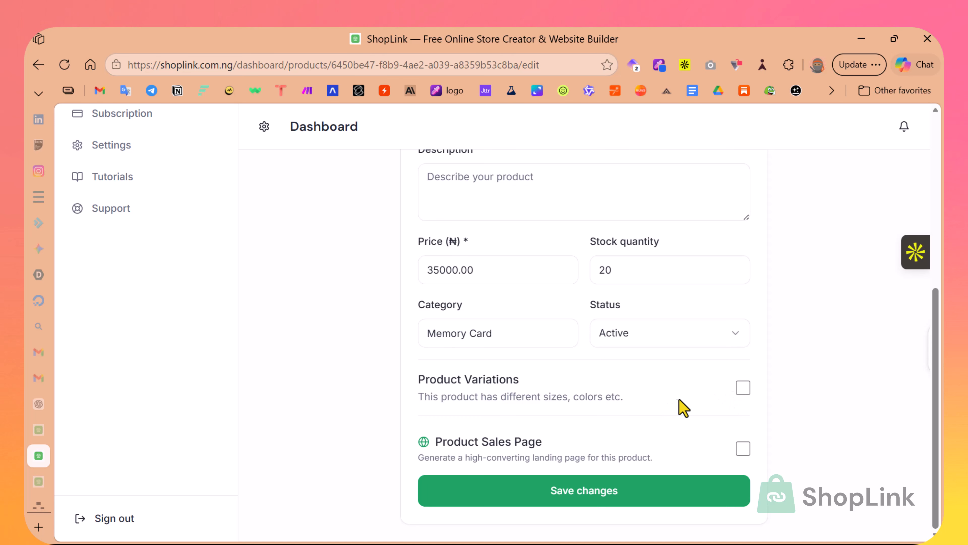
scroll(618, 361, up, 4)
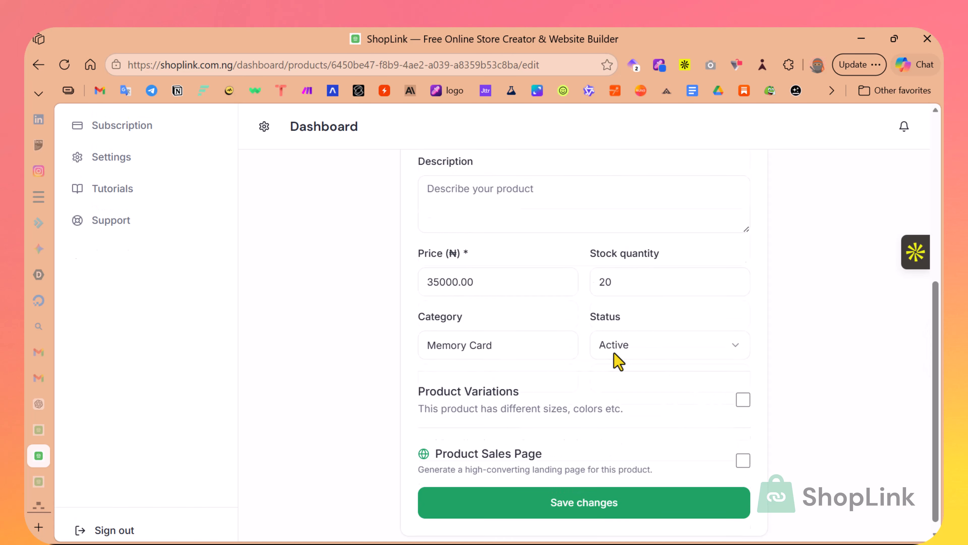
scroll(614, 353, up, 2)
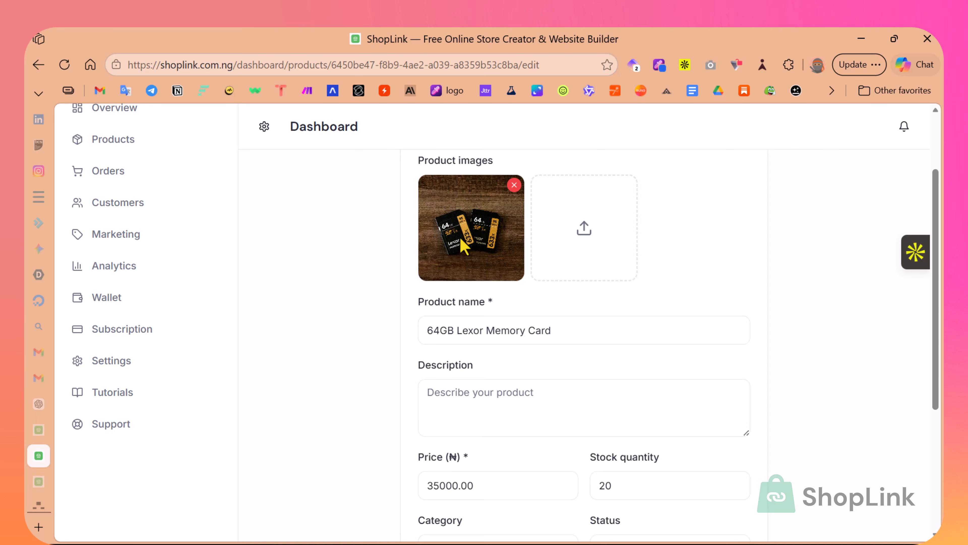
scroll(484, 377, down, 2)
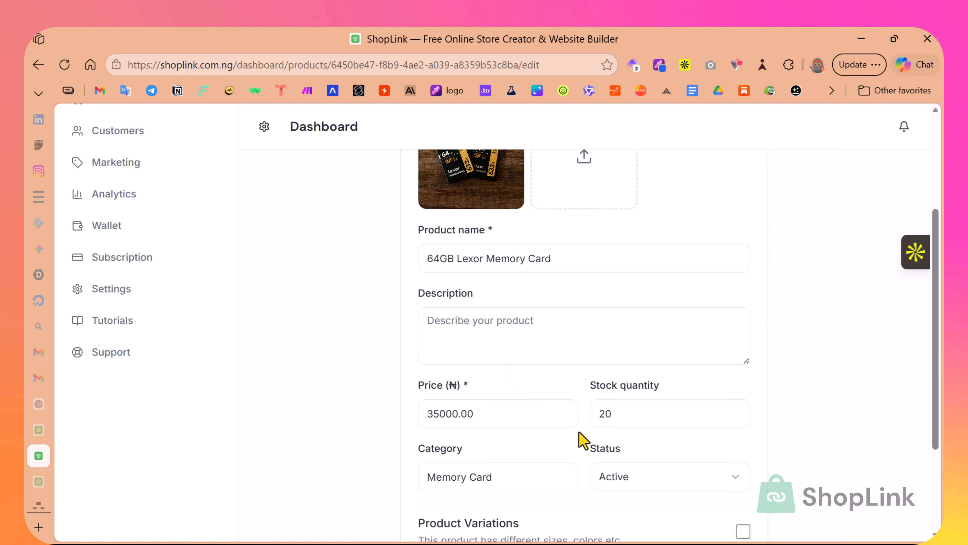
scroll(591, 414, down, 4)
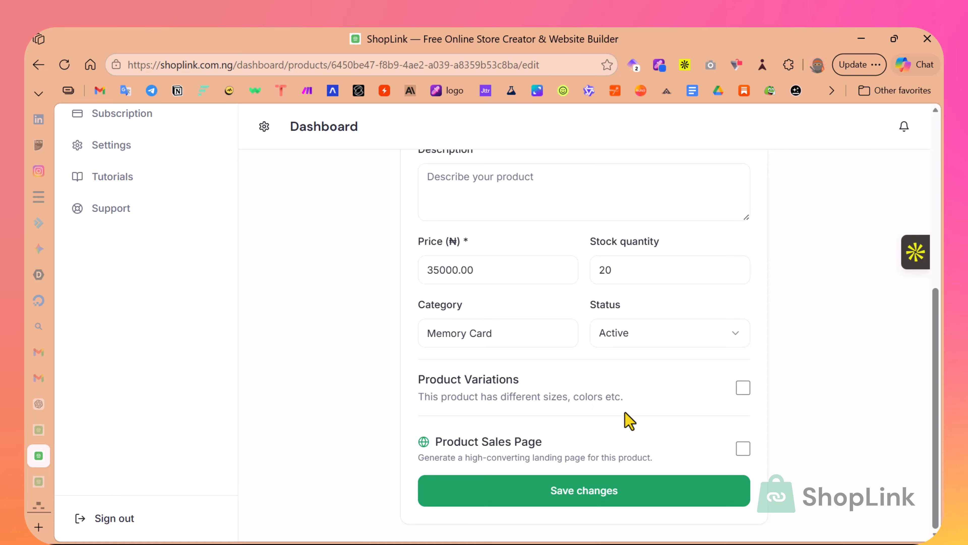
Enable product variations for the memory card and add an option group named Size
click(746, 393)
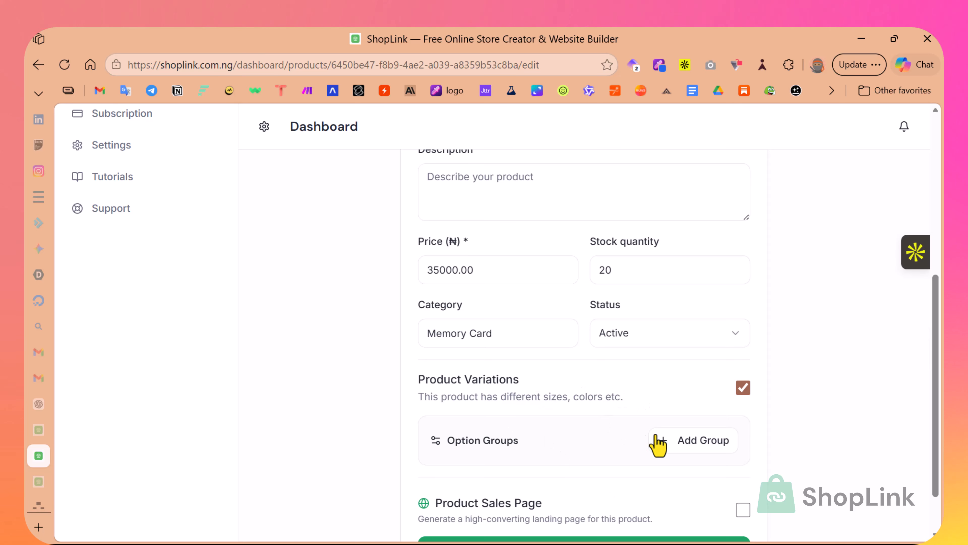
scroll(644, 416, down, 2)
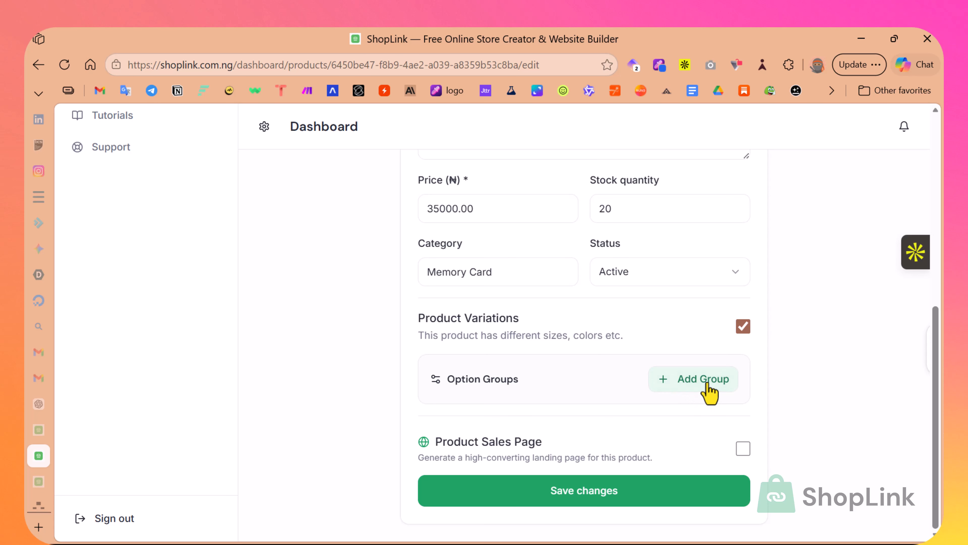
click(708, 384)
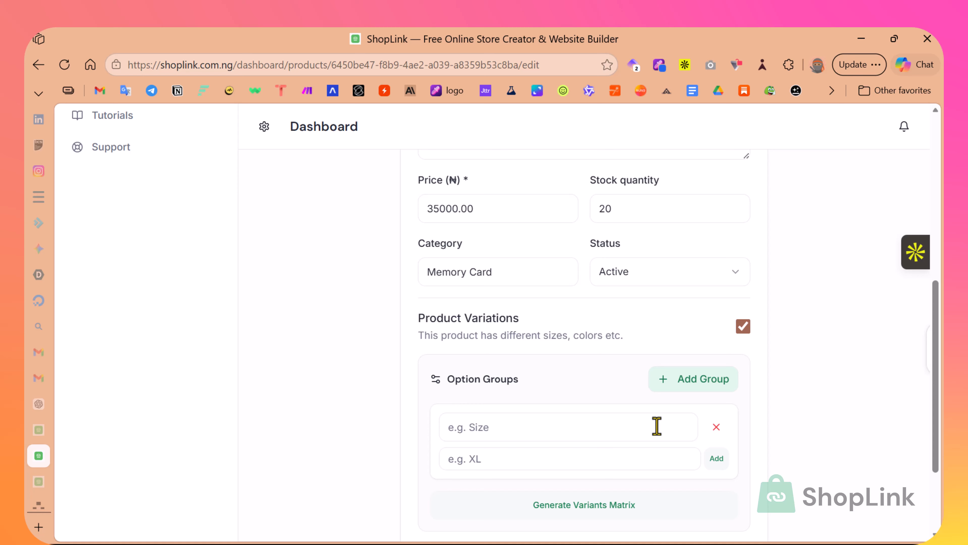
click(487, 427)
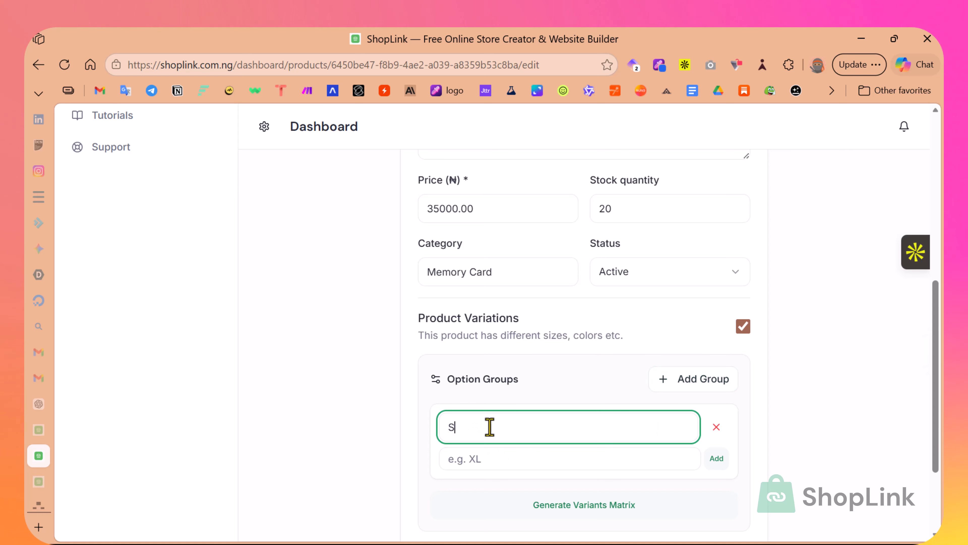
text(Size)
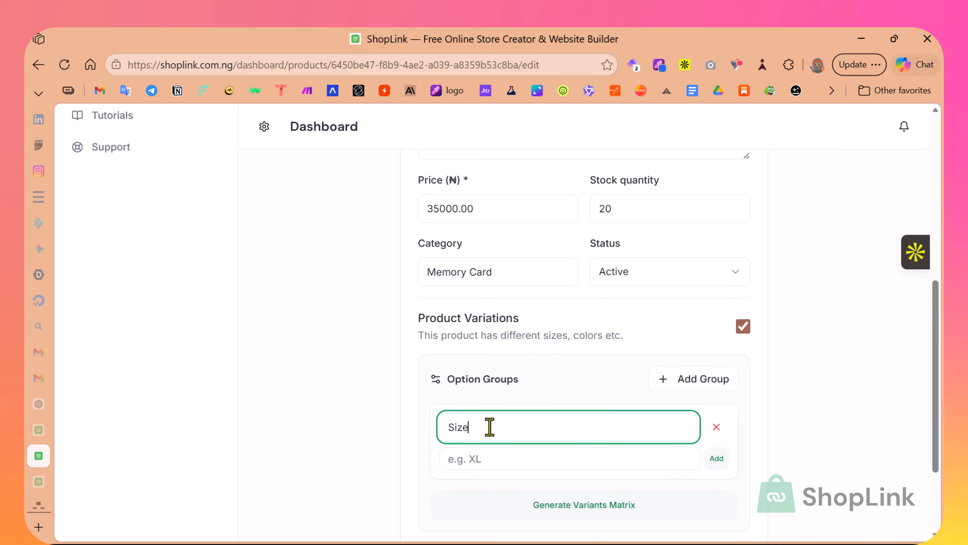
Check the capacity in the product name and add 64GB as the first value of the Size group
click(508, 460)
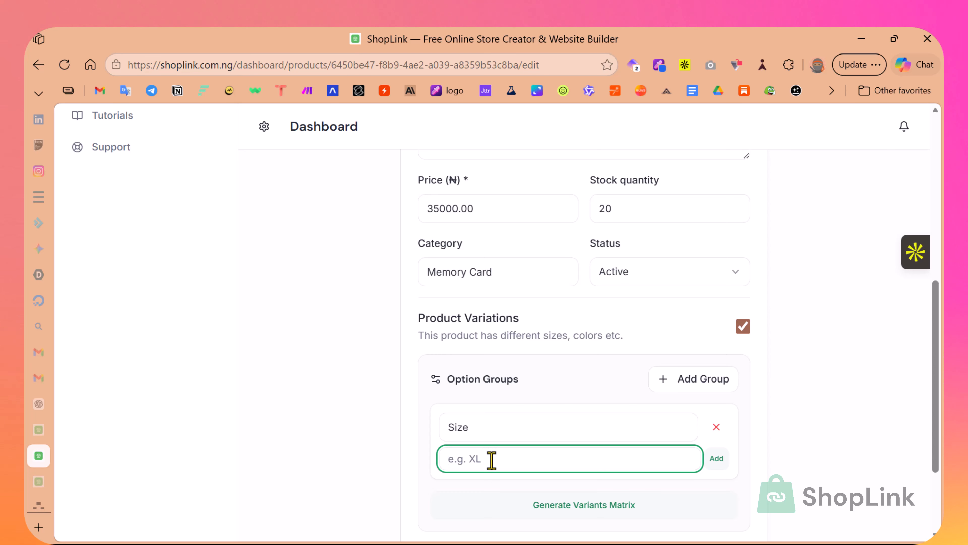
scroll(492, 461, up, 8)
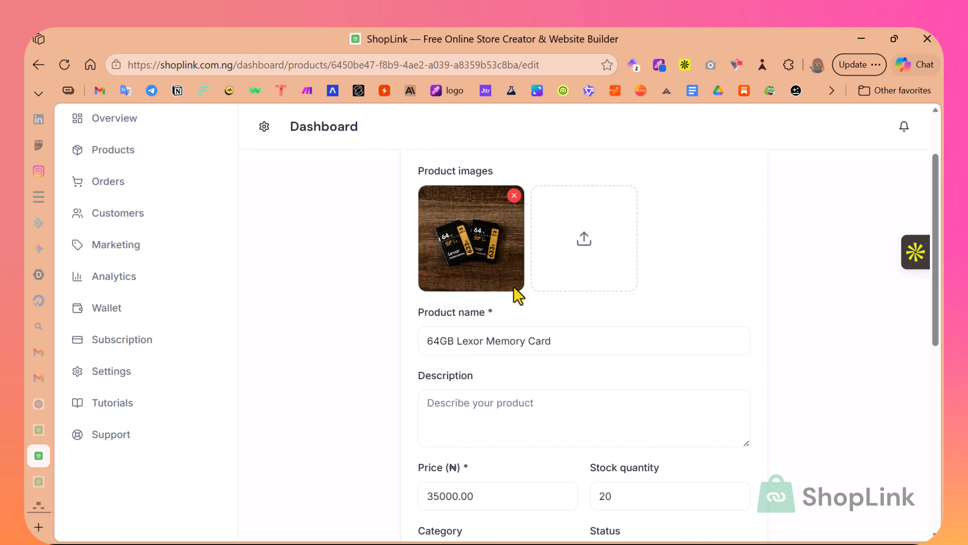
scroll(535, 299, down, 3)
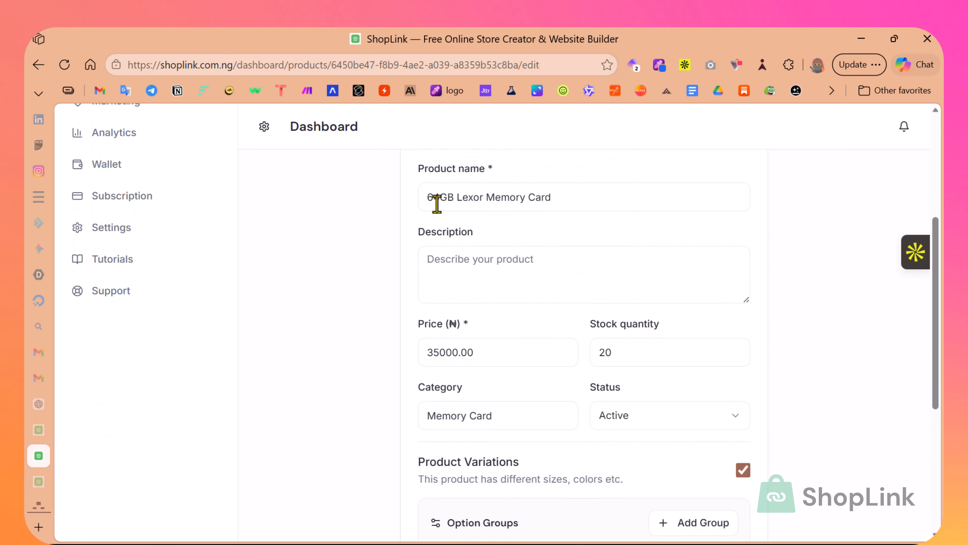
drag(439, 197, 423, 199)
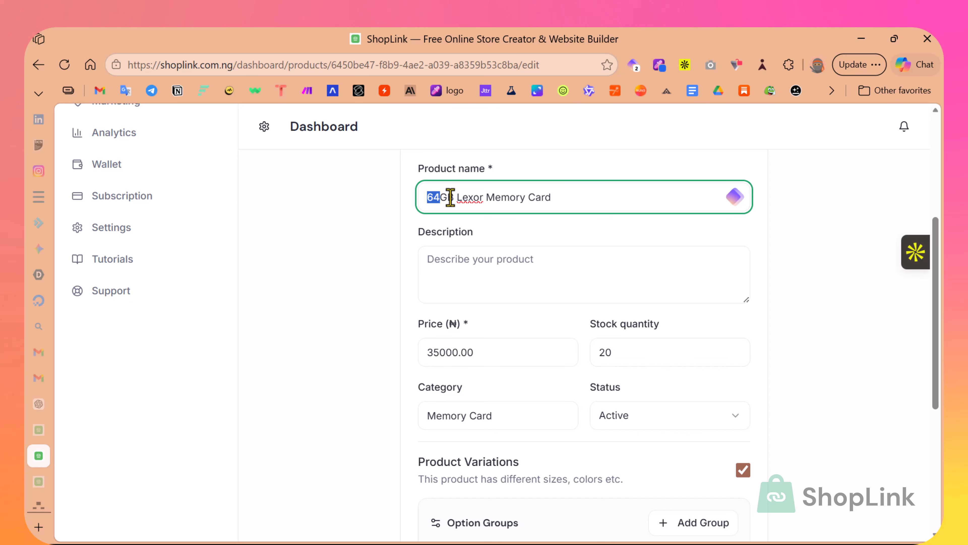
scroll(491, 312, down, 6)
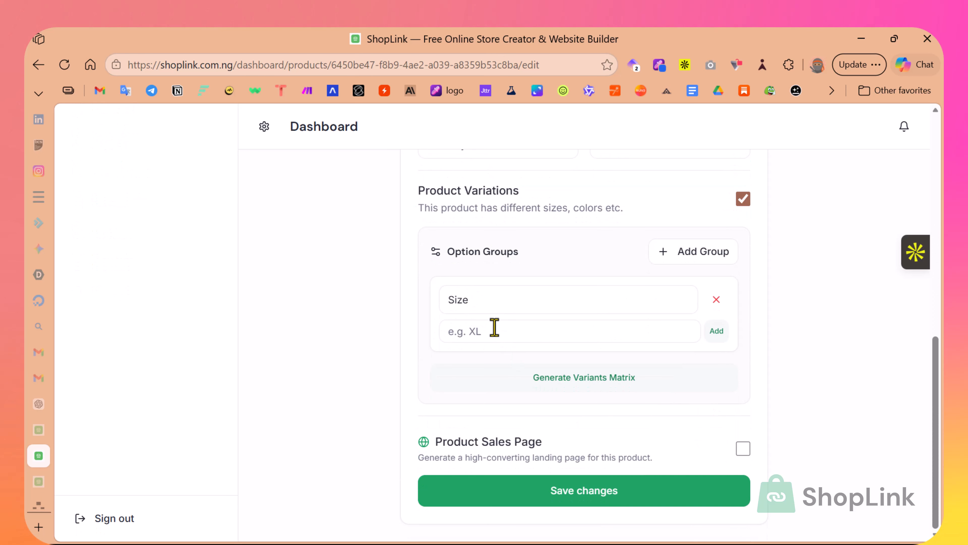
scroll(495, 328, up, 4)
scroll(472, 285, up, 5)
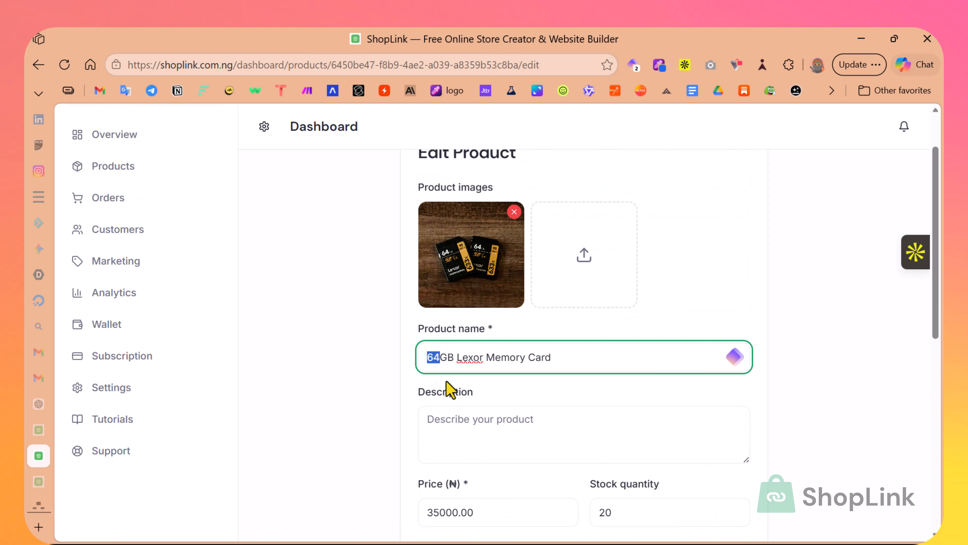
scroll(477, 400, down, 8)
click(498, 401)
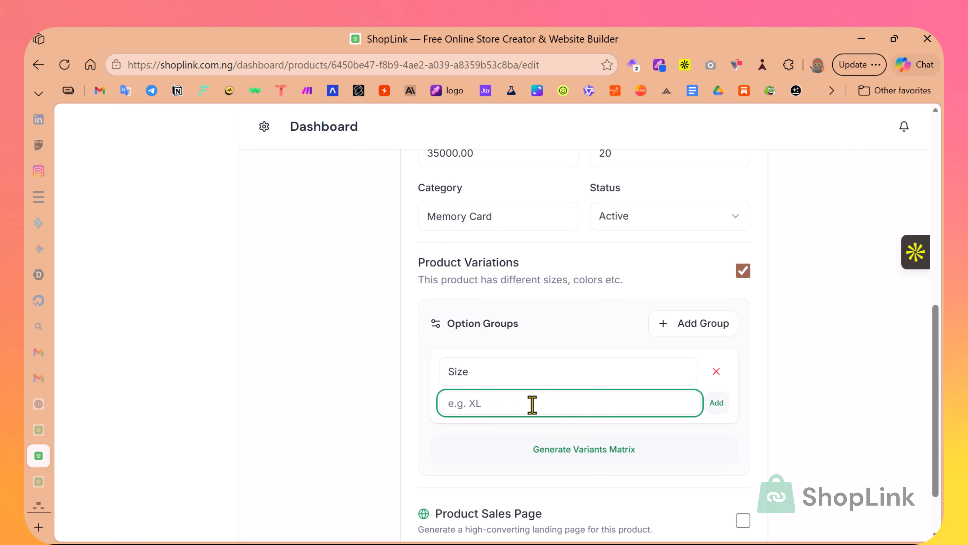
text(64GB)
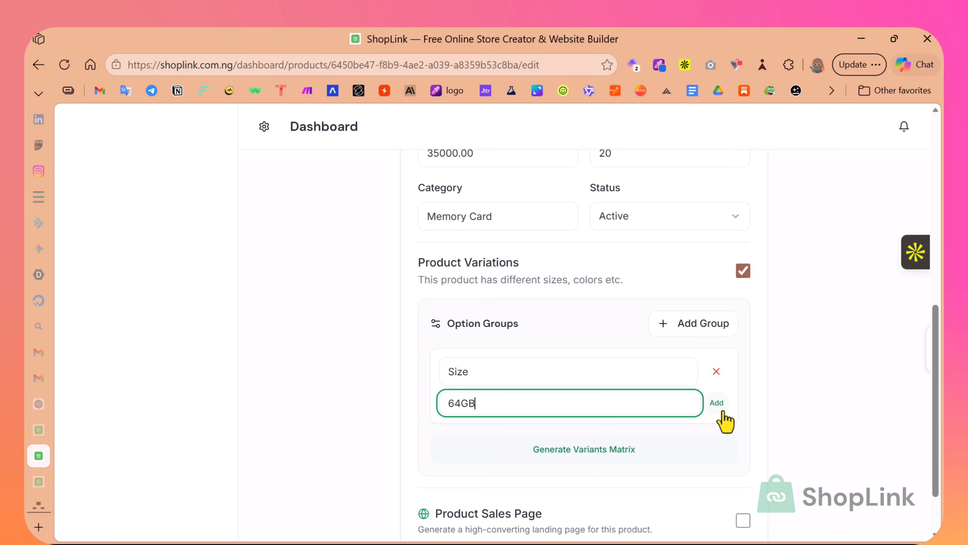
click(717, 403)
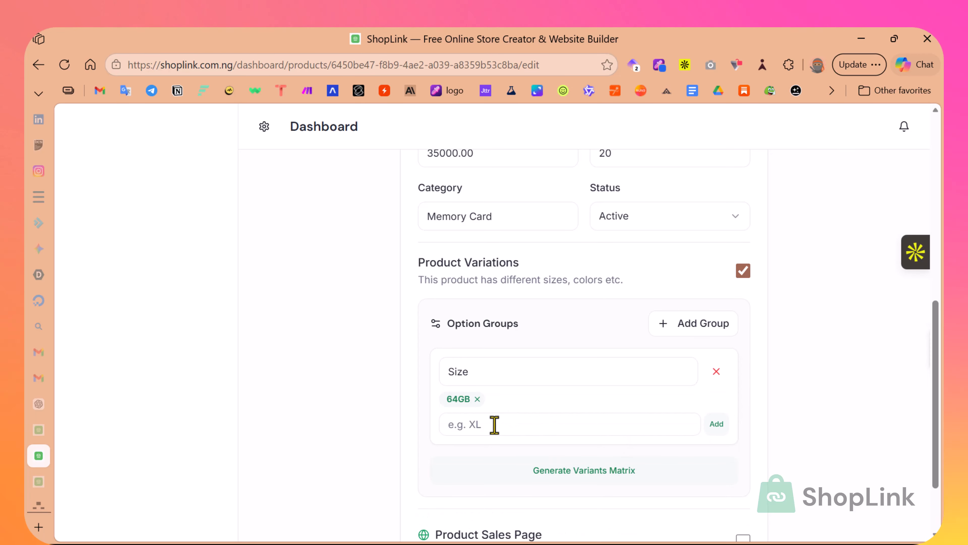
Add 120GB as the second value of the Size group
click(494, 424)
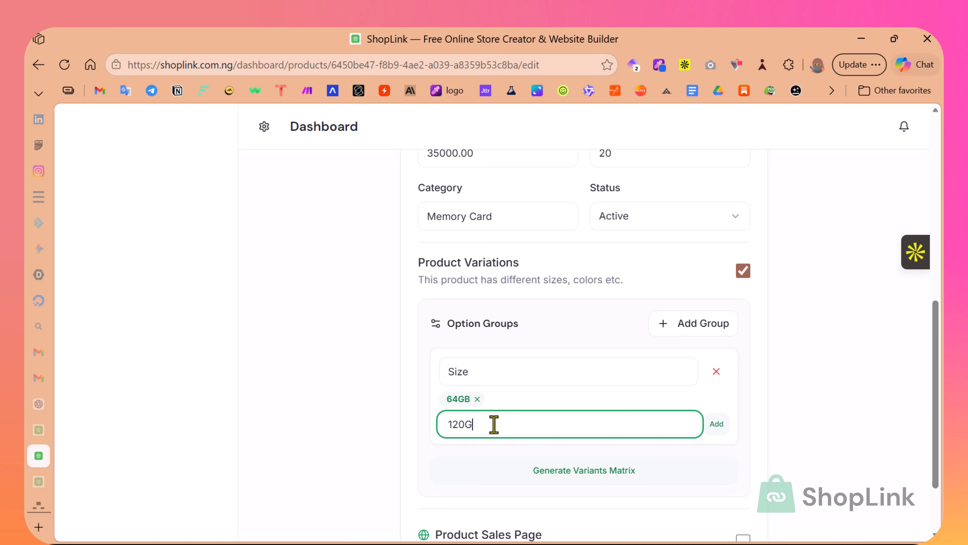
text(120GB)
key(Return)
Add 250 as the third value of the Size group
scroll(631, 408, down, 2)
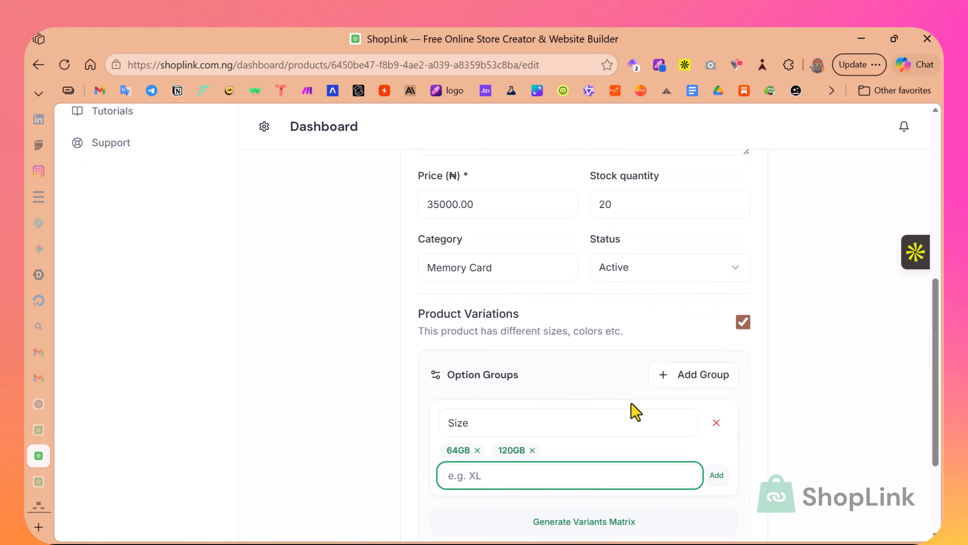
text(2)
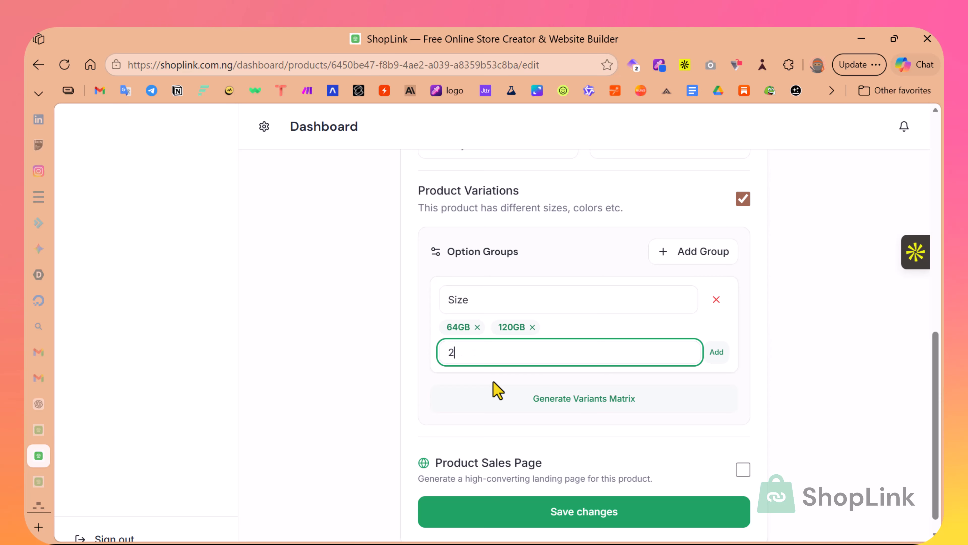
text(500)
key(BackSpace)
key(Return)
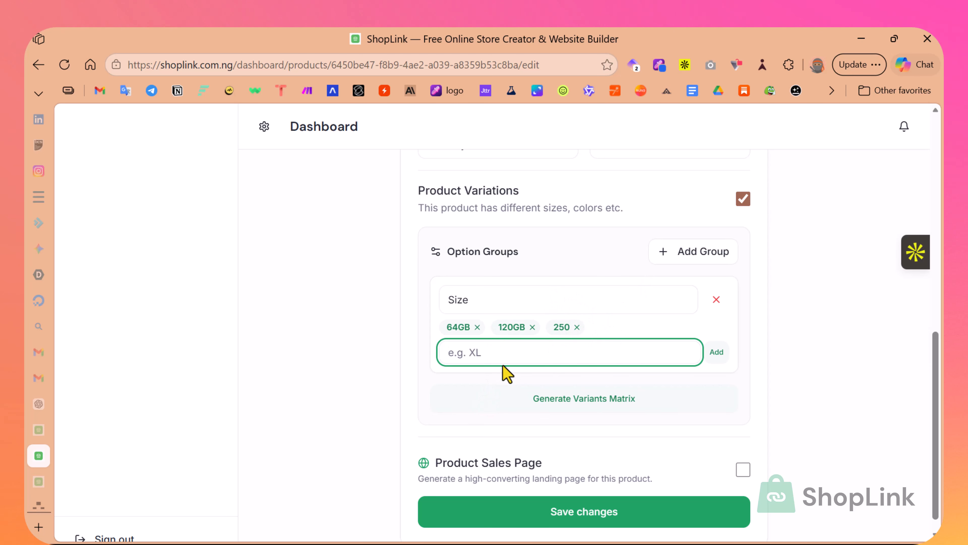
Add a second, empty option group below Size and remove it again
click(701, 264)
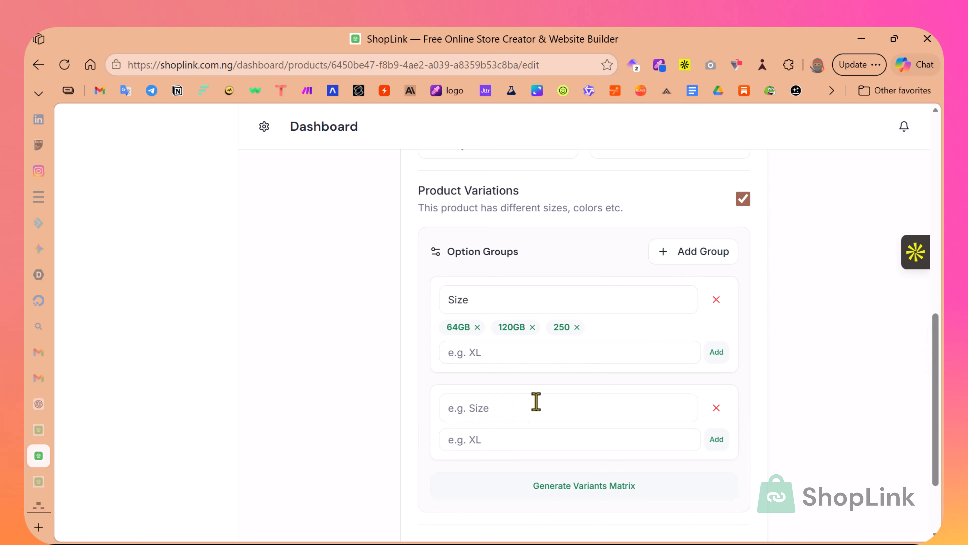
click(716, 408)
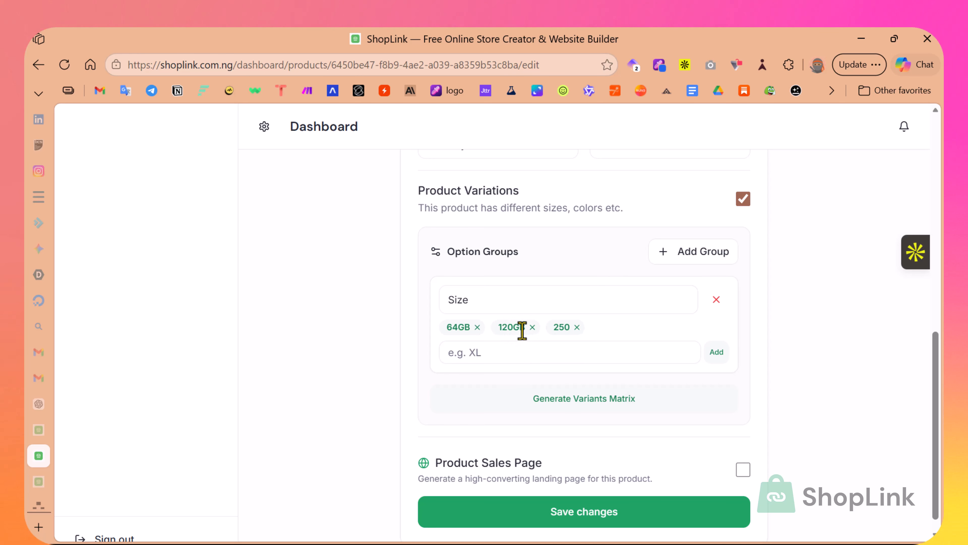
Replace the 250 value in the Size group with 250GB
click(576, 327)
click(531, 351)
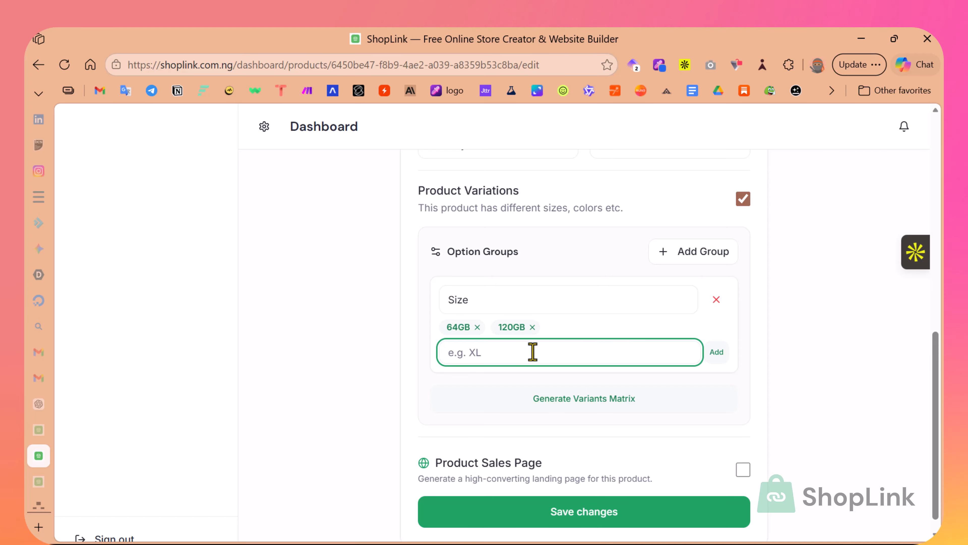
text(250)
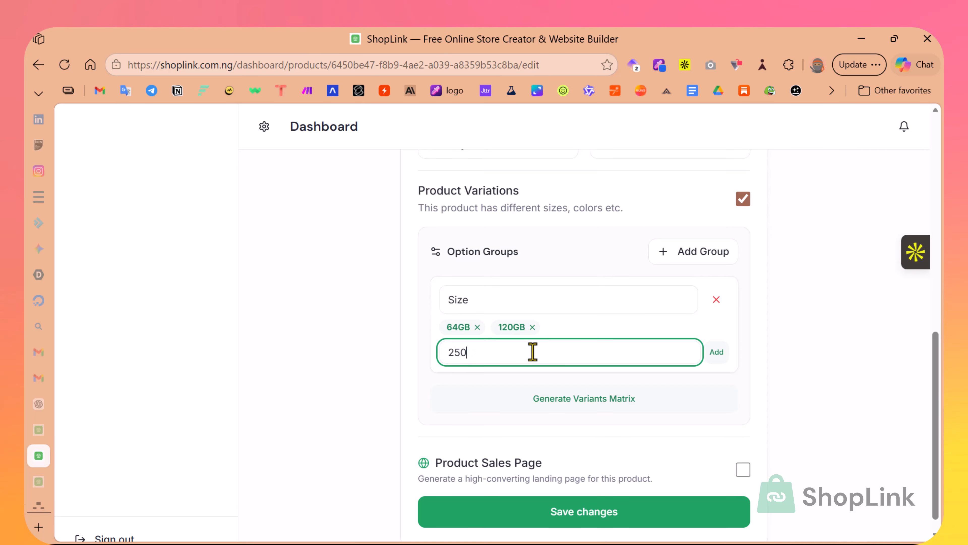
text(GB)
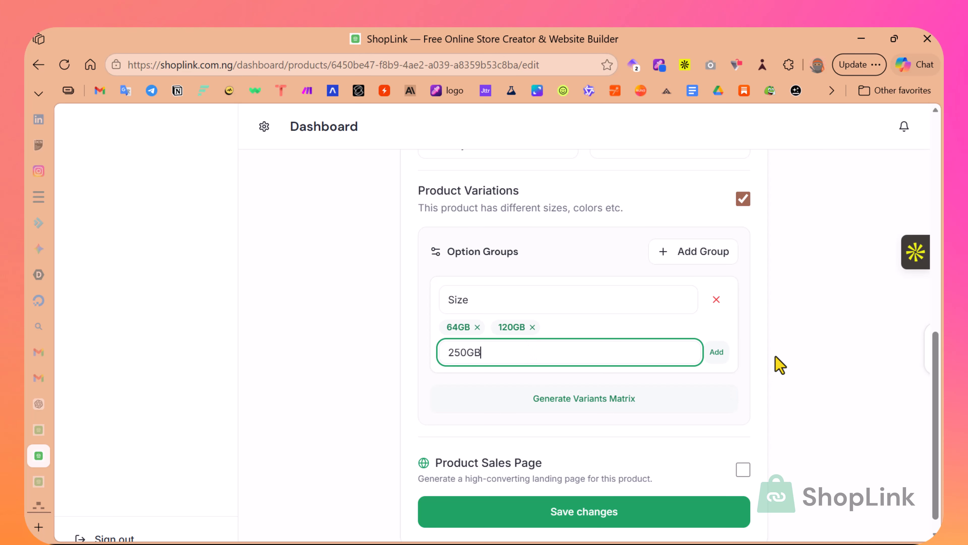
key(Return)
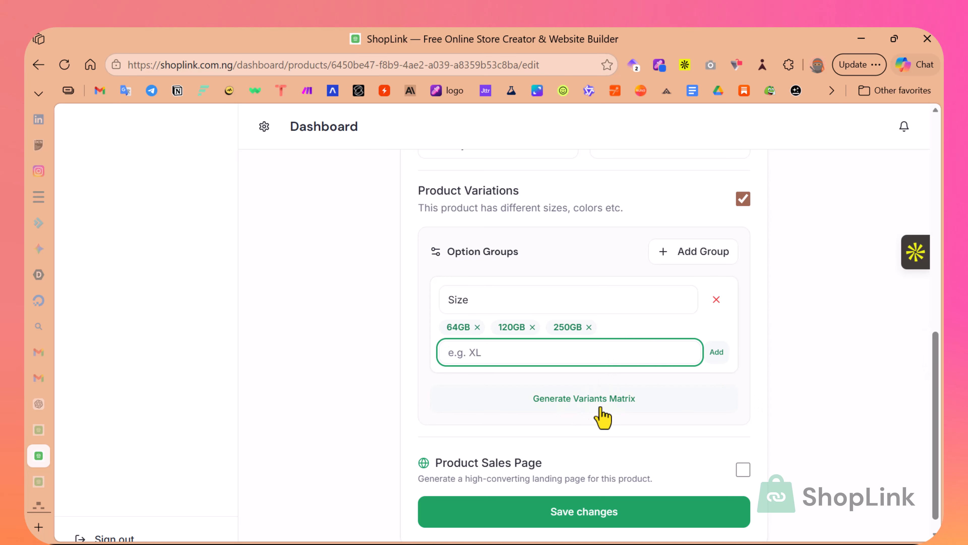
Generate the variants matrix from the Size values and review the 64GB variant's entry
click(573, 401)
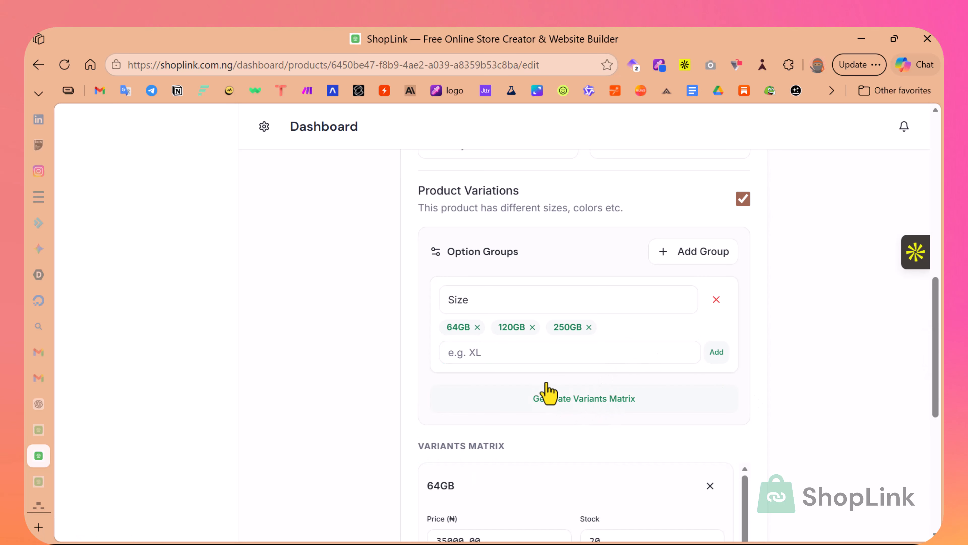
scroll(560, 381, down, 2)
scroll(563, 379, down, 4)
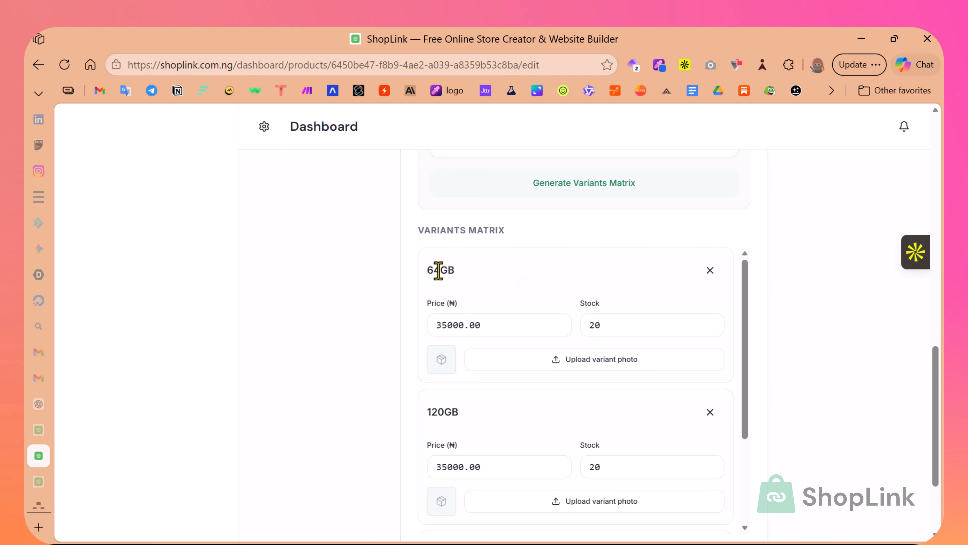
drag(426, 270, 489, 279)
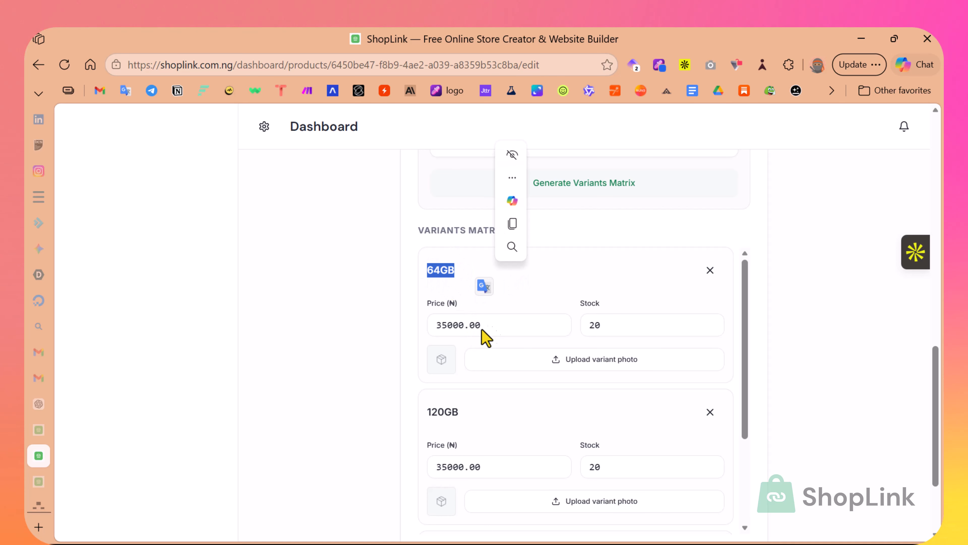
Set the 64GB variant's stock to 10
click(609, 325)
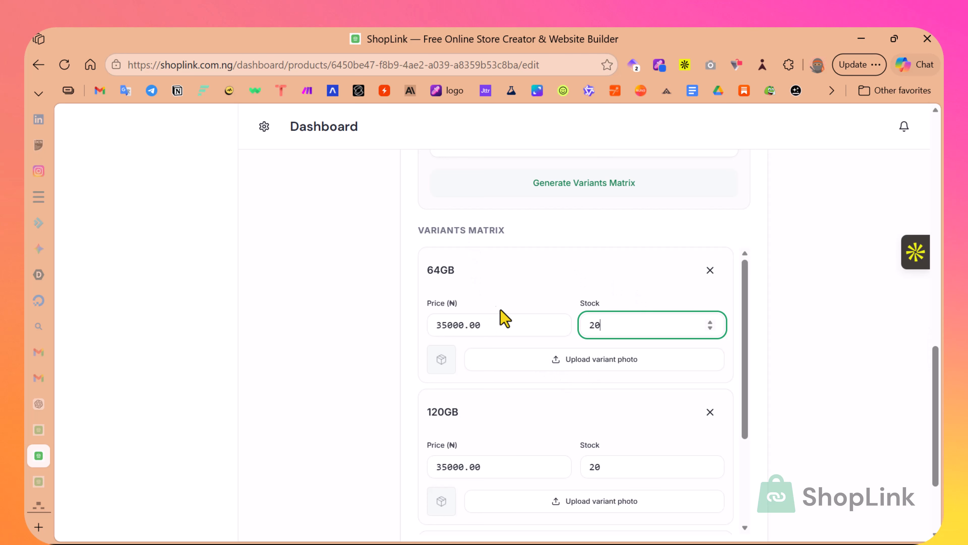
scroll(510, 309, up, 2)
scroll(501, 317, down, 2)
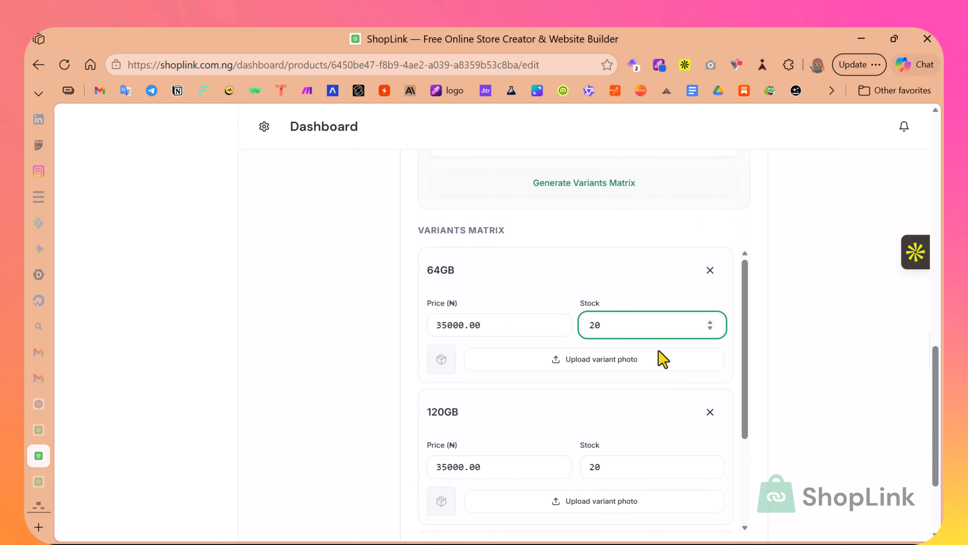
scroll(616, 335, up, 2)
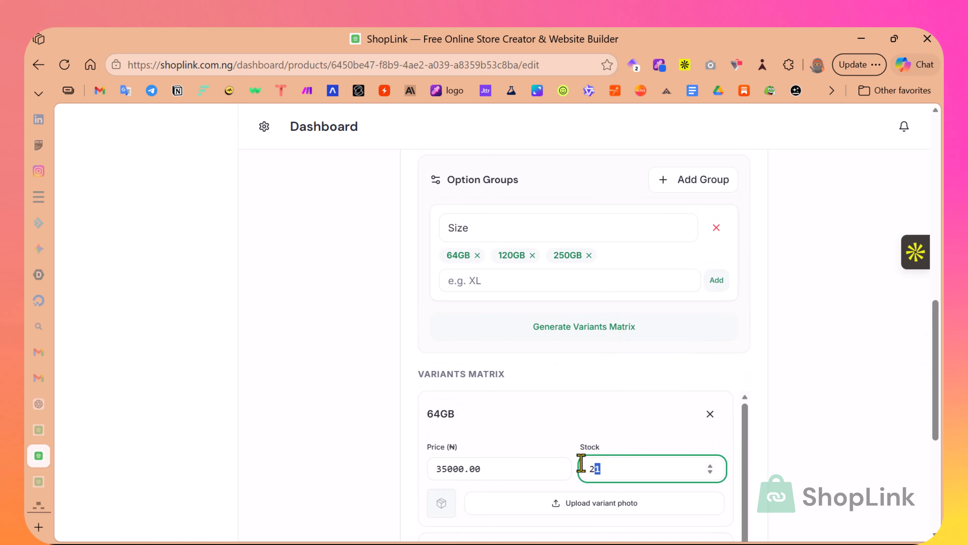
drag(581, 463, 611, 481)
scroll(438, 343, down, 2)
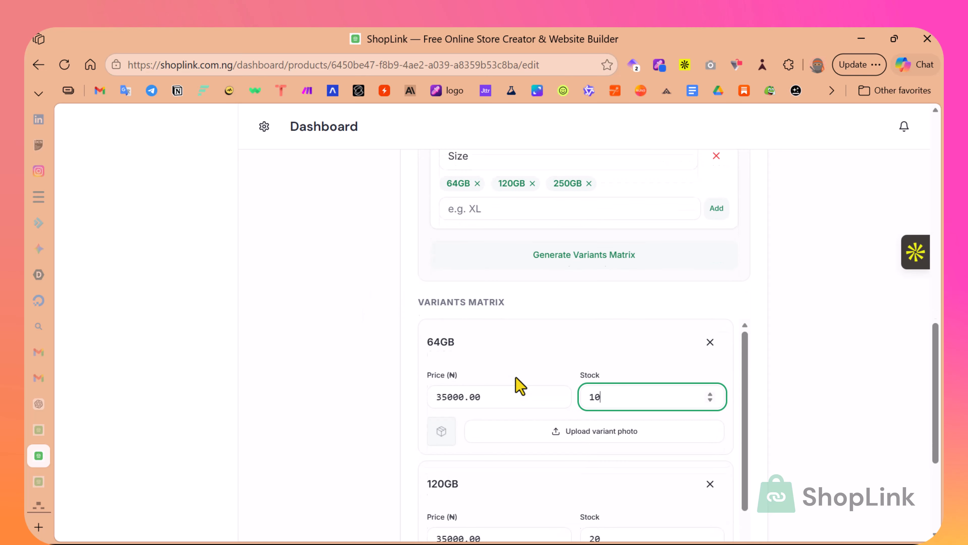
Set the 120GB variant's price to 65000.00 and its stock to 5
scroll(522, 387, down, 3)
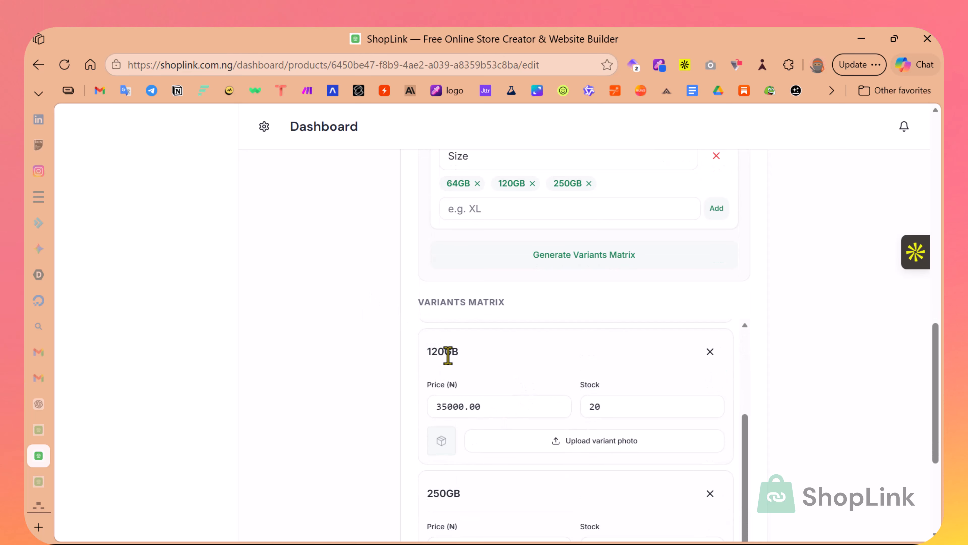
drag(448, 407, 425, 414)
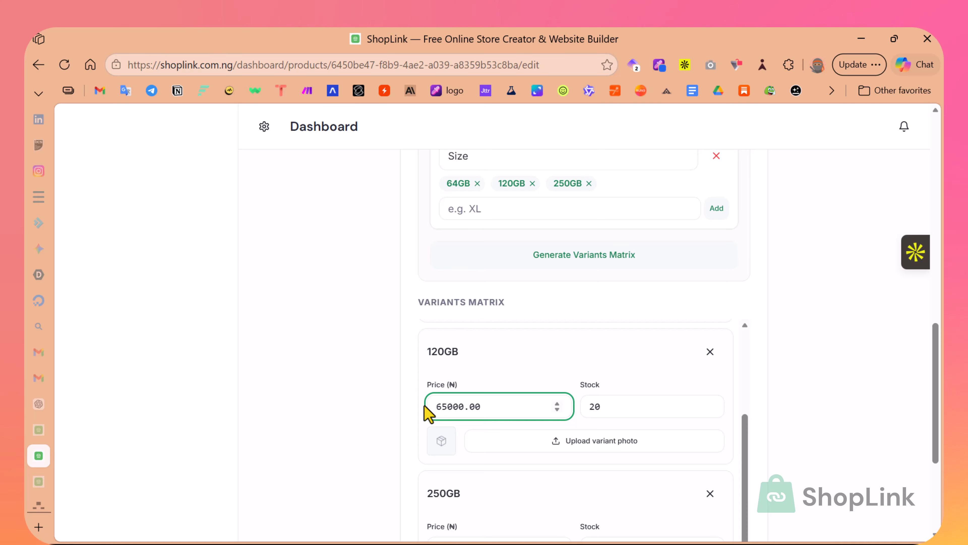
drag(598, 405, 579, 409)
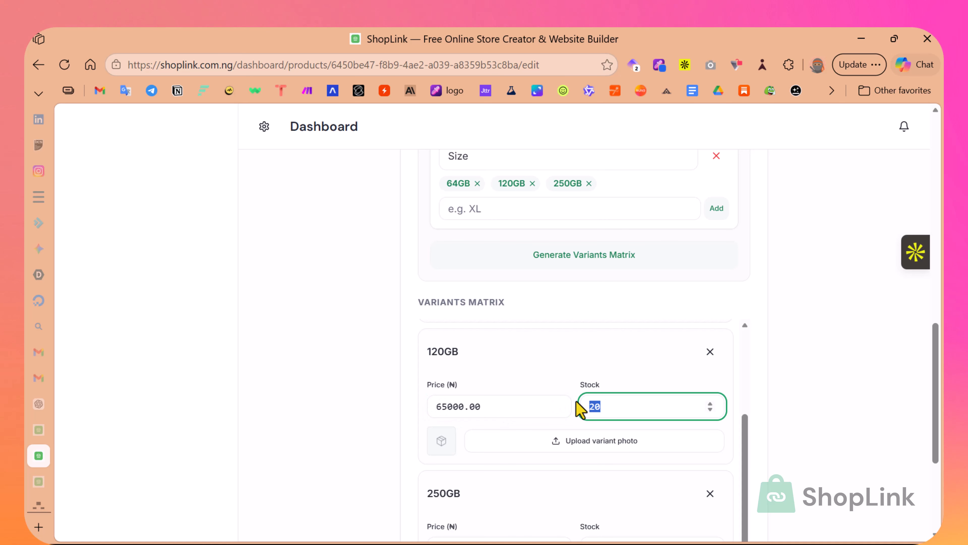
text(5)
Set the 250GB variant's price to 95000.00 and its stock to 5
scroll(605, 381, down, 3)
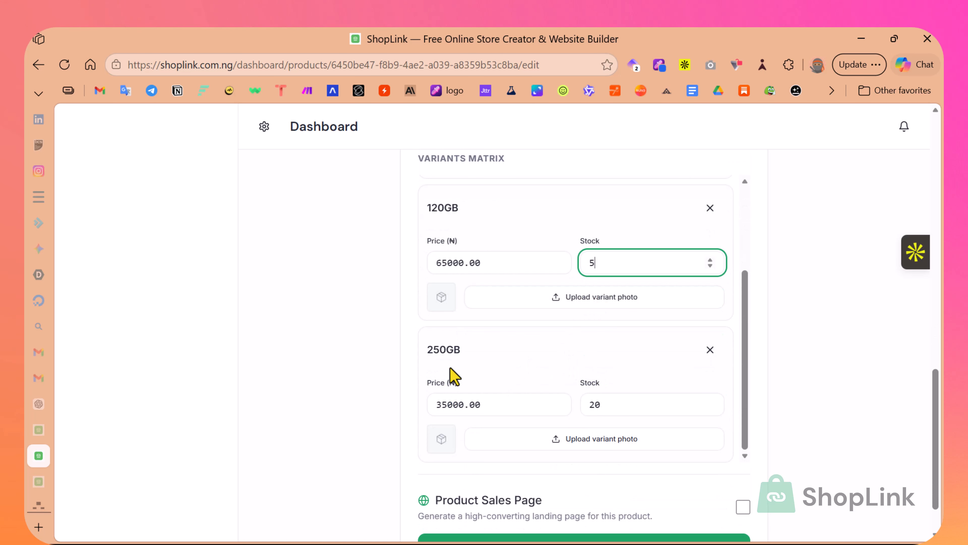
drag(447, 405, 422, 405)
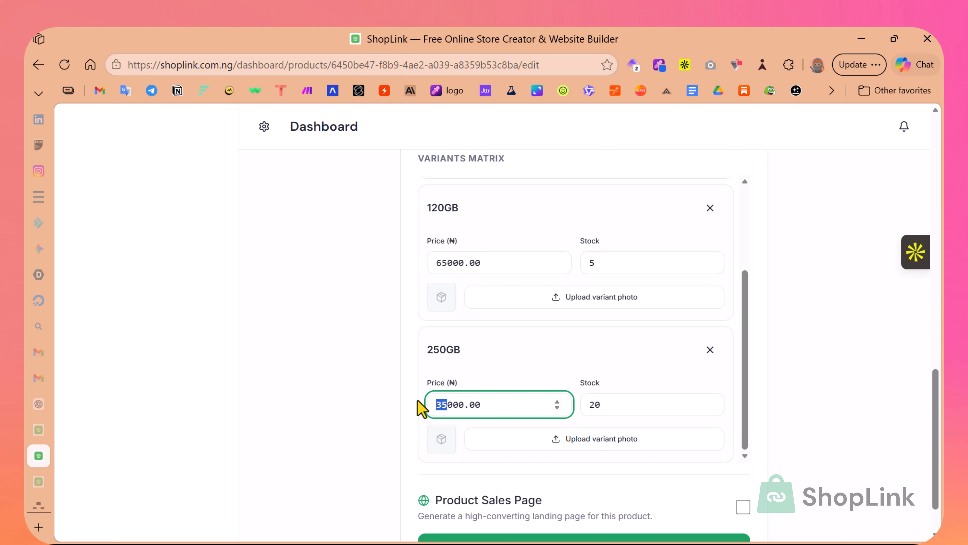
text(9)
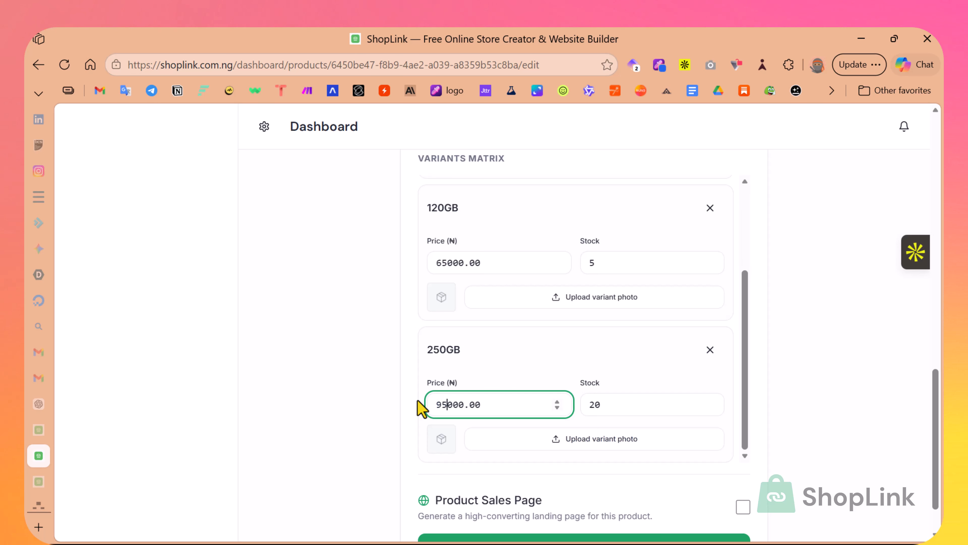
text(5)
drag(619, 404, 575, 397)
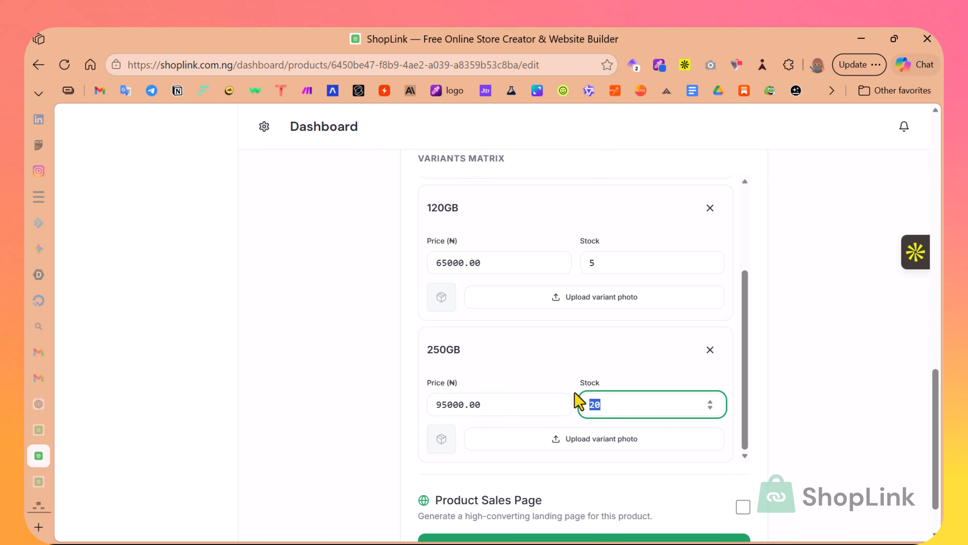
text(5)
Save the product changes and open the 64GB Lexor Memory Card's public store page
scroll(607, 471, down, 2)
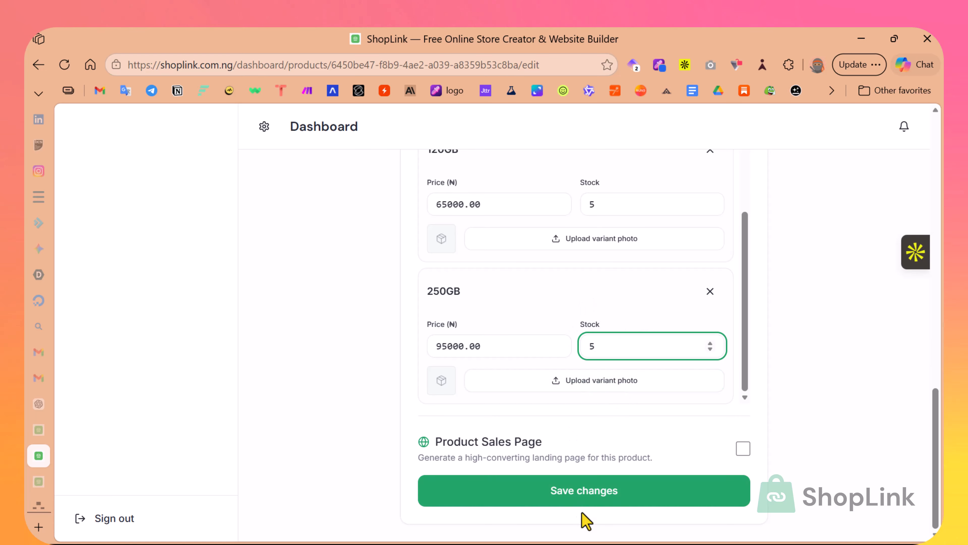
click(582, 493)
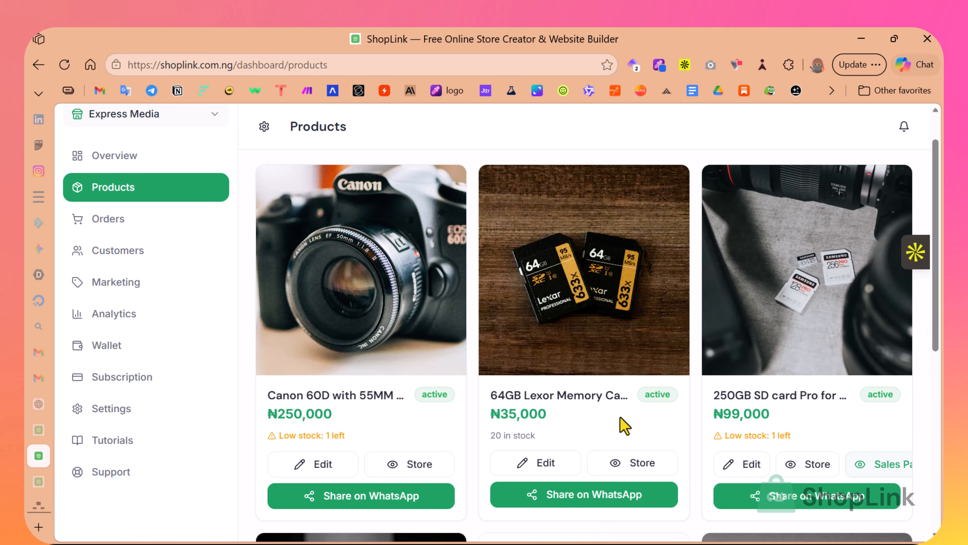
click(642, 463)
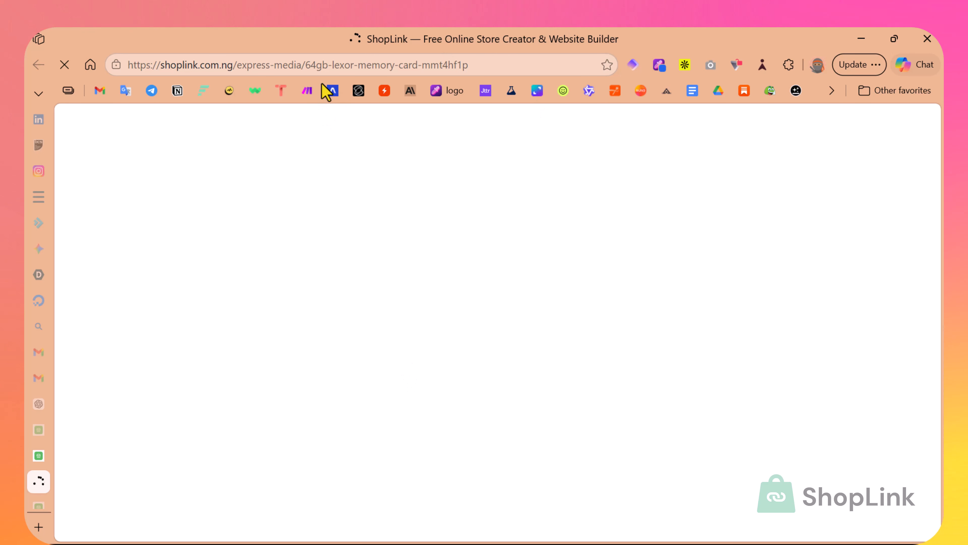
Check the size options on the store page by selecting 120GB and 250GB and comparing the displayed price and product name
scroll(461, 249, down, 5)
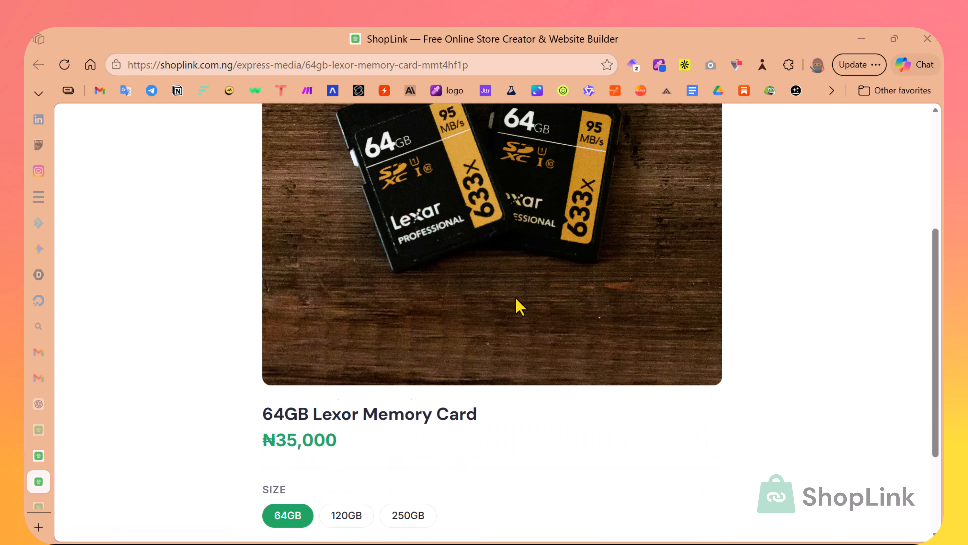
scroll(511, 299, up, 4)
scroll(504, 320, down, 5)
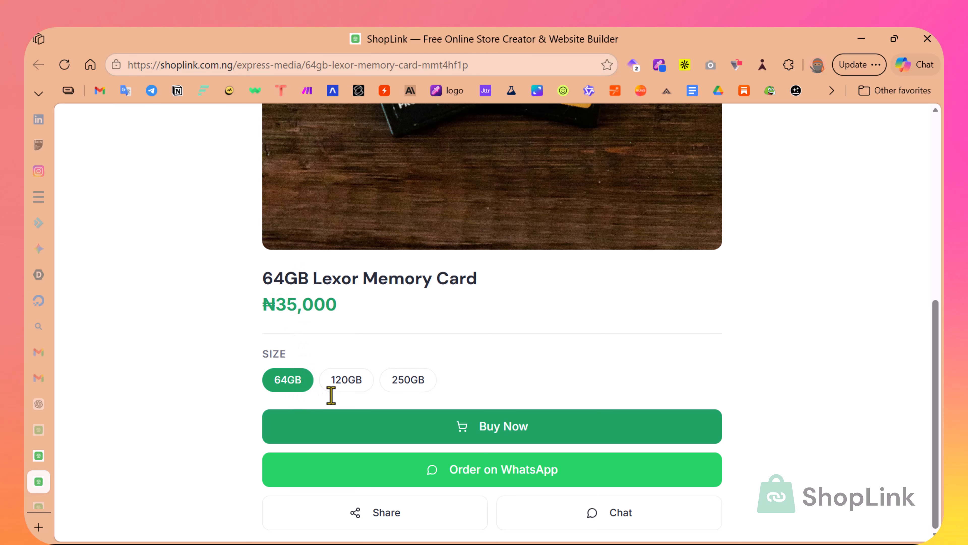
click(346, 381)
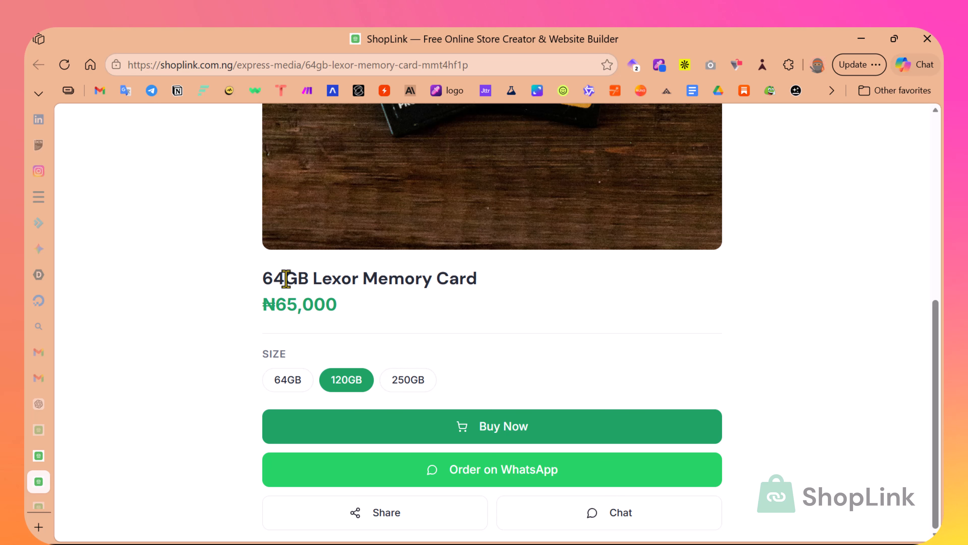
drag(261, 277, 282, 275)
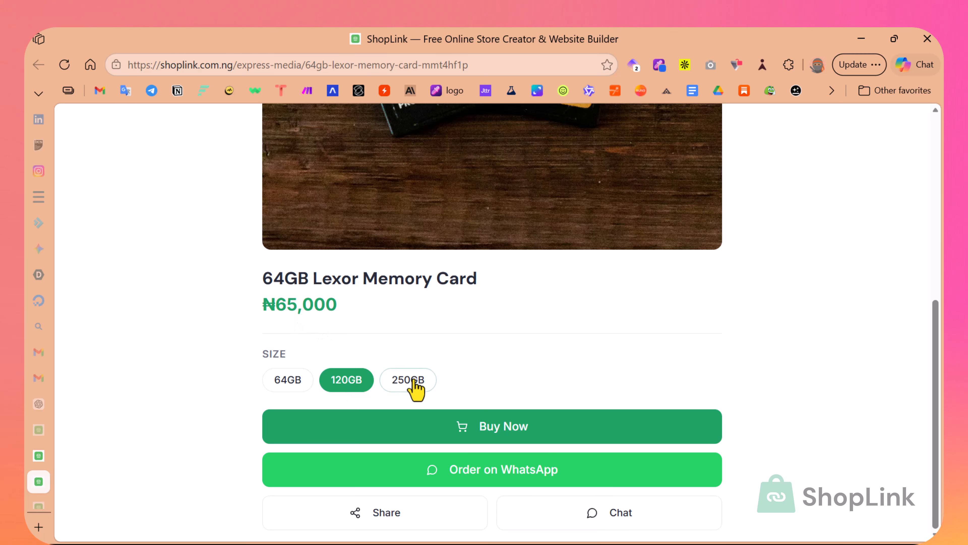
click(407, 387)
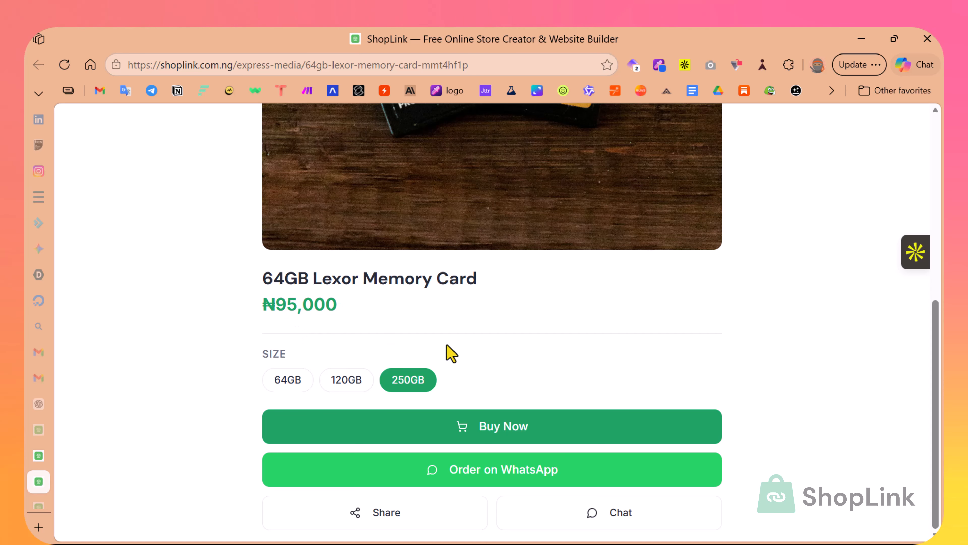
Open the checkout for the 250GB memory card and review the order price, customer fields and payment methods
click(528, 429)
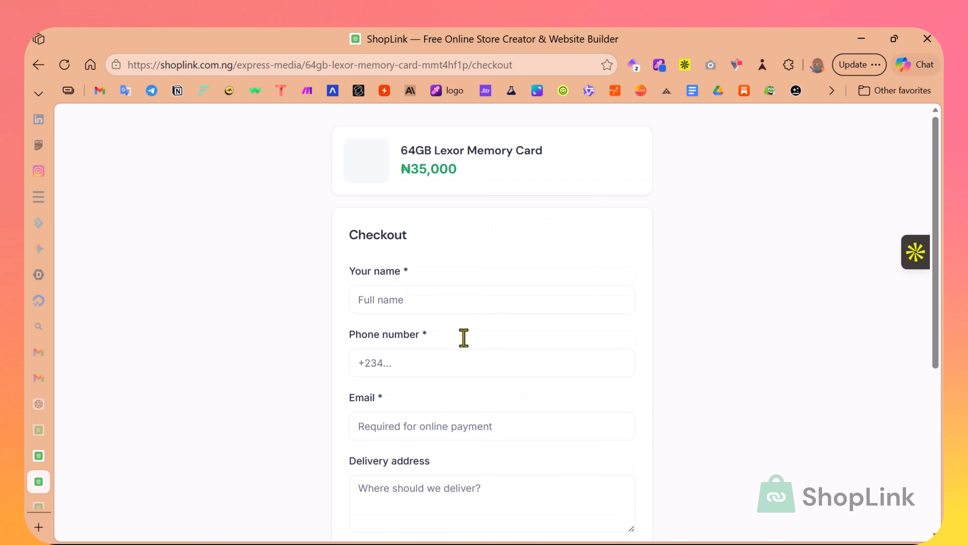
scroll(482, 381, down, 5)
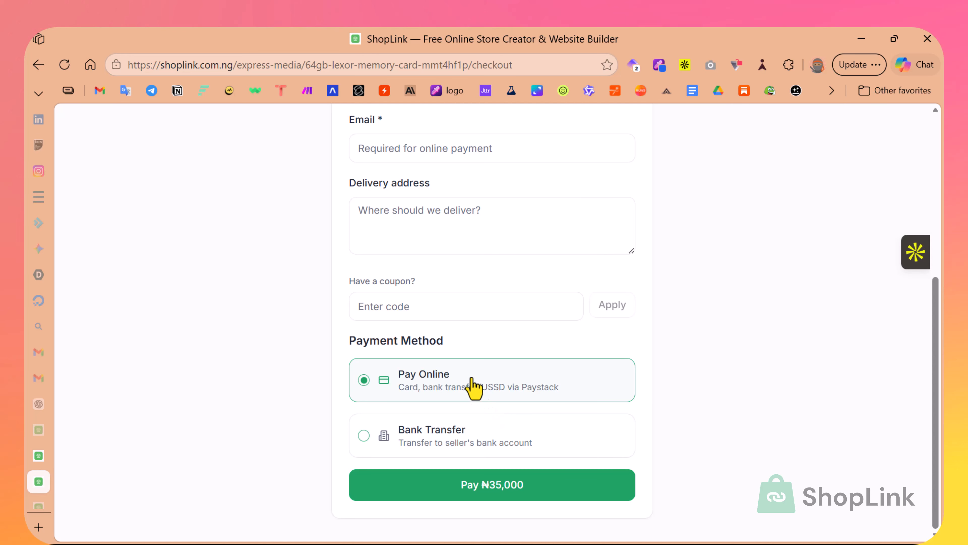
scroll(491, 434, up, 3)
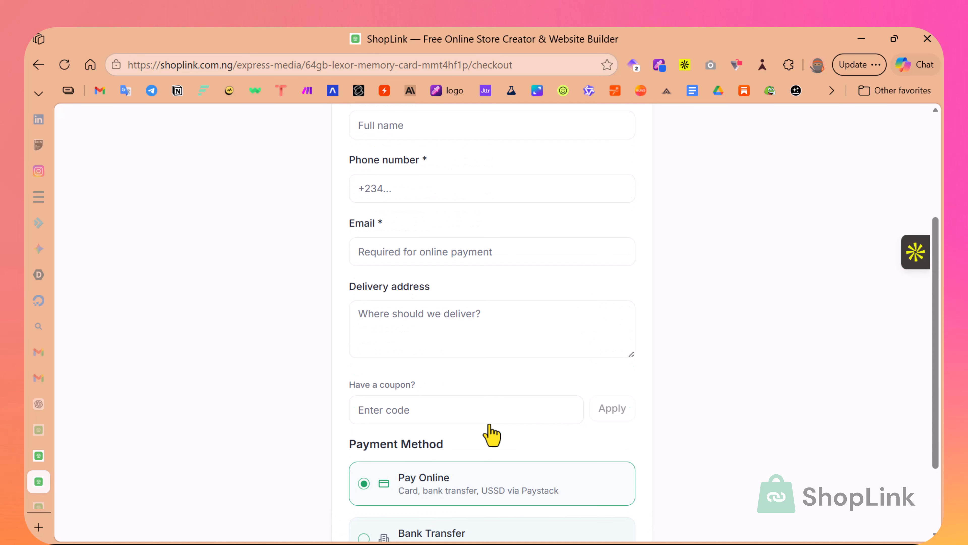
scroll(492, 435, up, 2)
scroll(492, 424, up, 3)
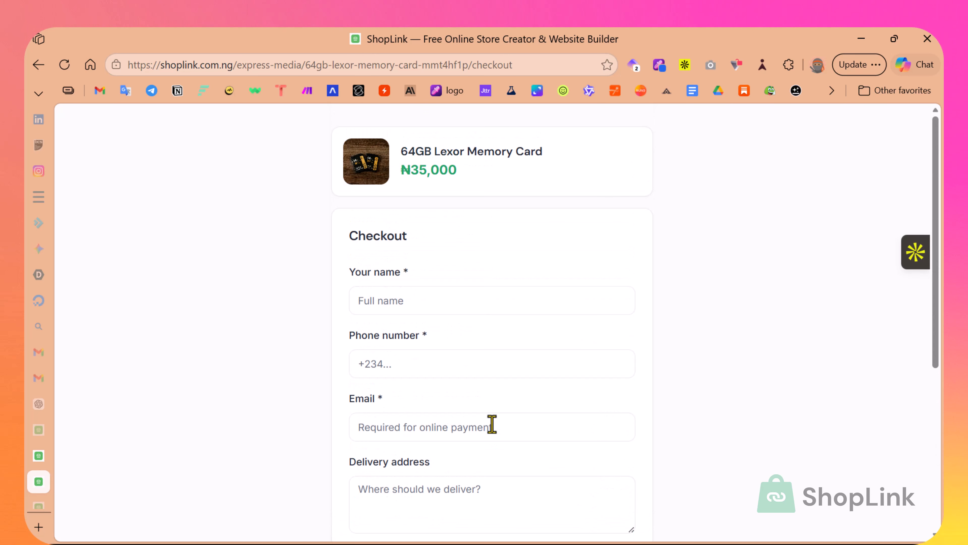
scroll(492, 424, down, 8)
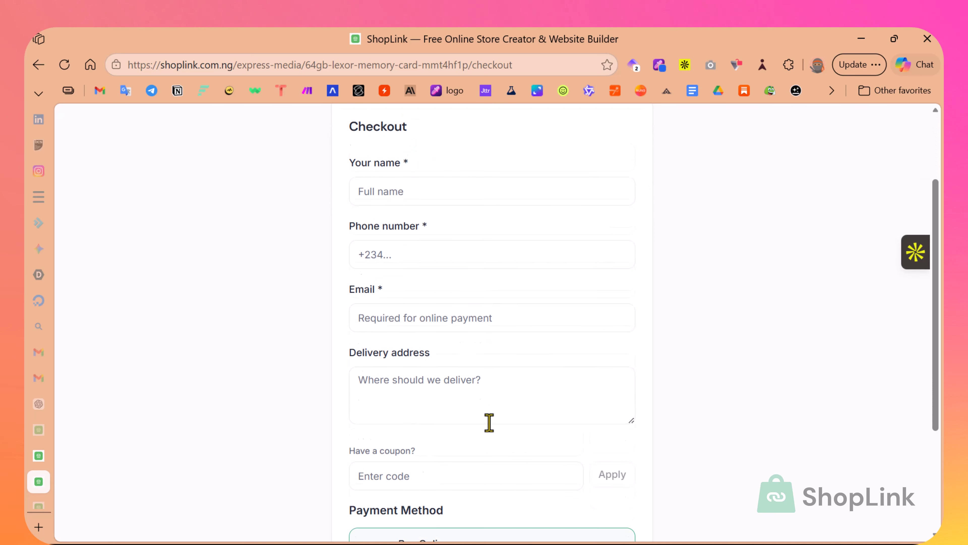